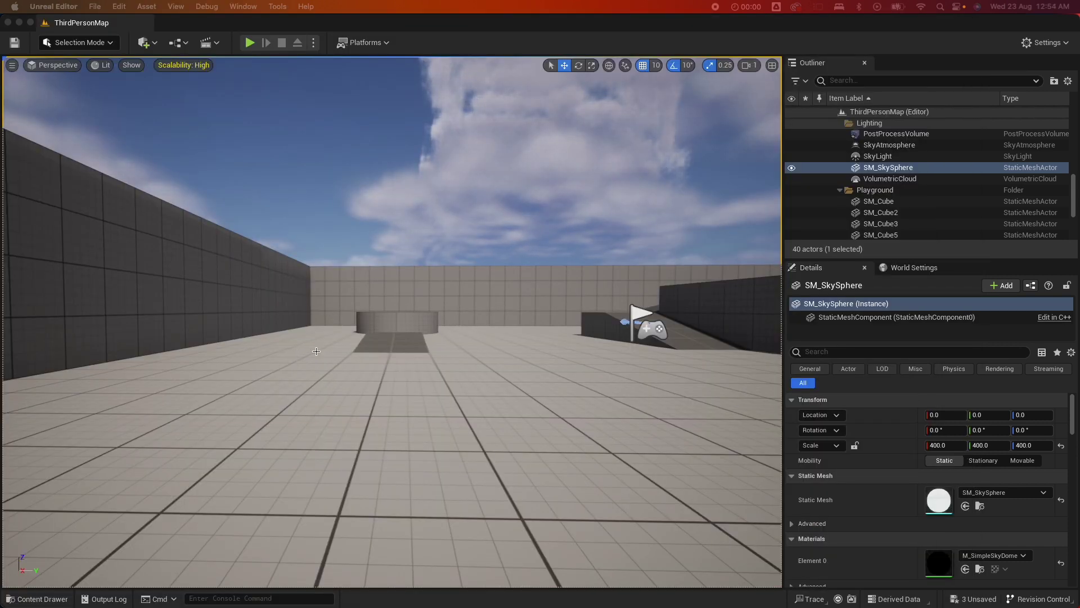
# Nudge the viewport camera forward, preview the level in Play mode, then stop
pyautogui.moveTo(463, 357); pyautogui.dragTo(463, 345)
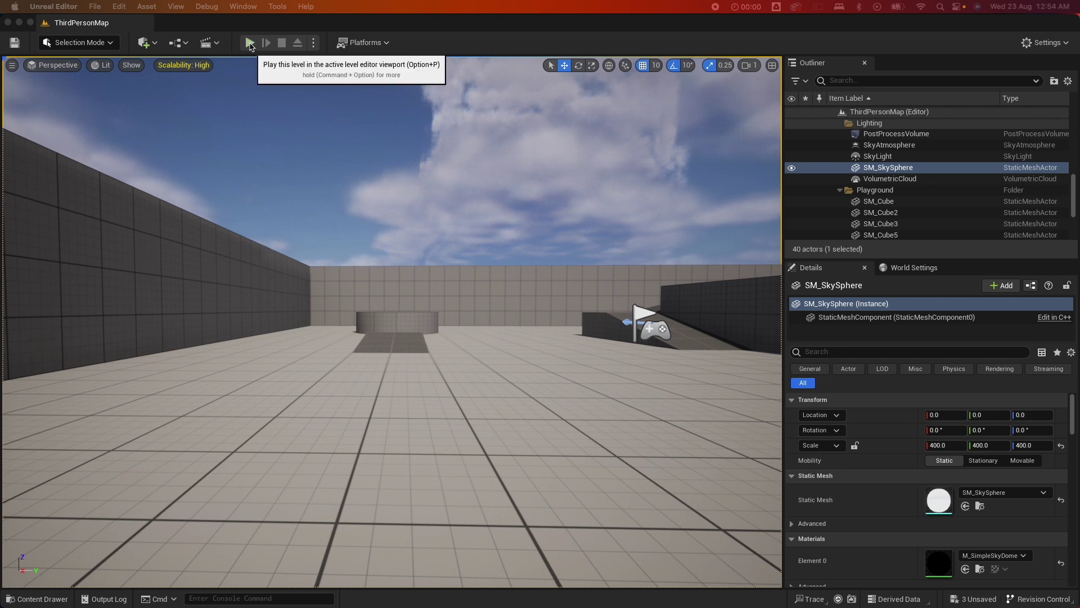
pyautogui.click(251, 46)
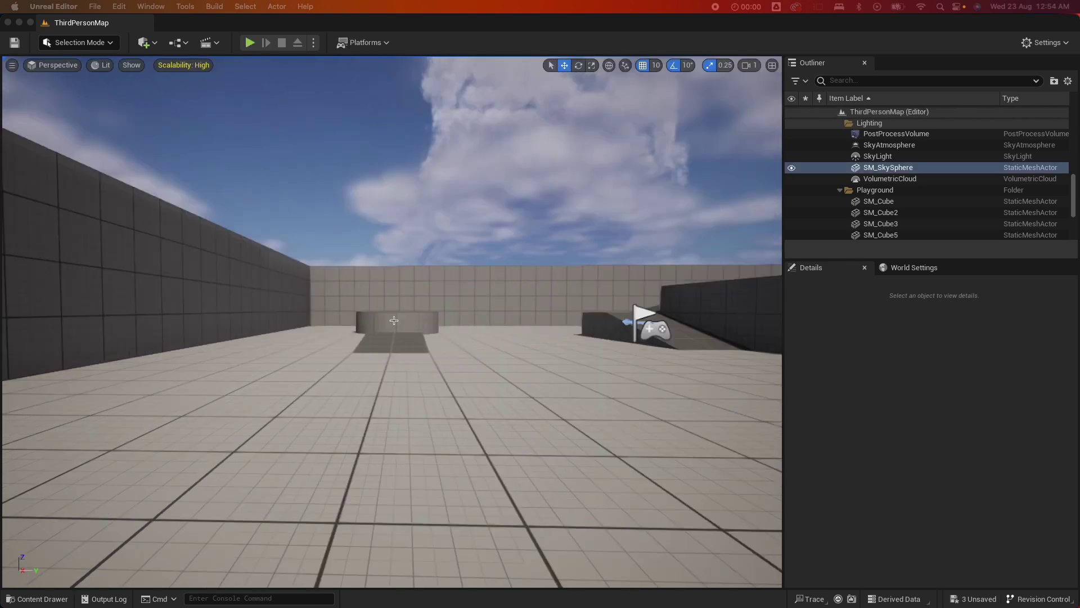
pyautogui.click(888, 167)
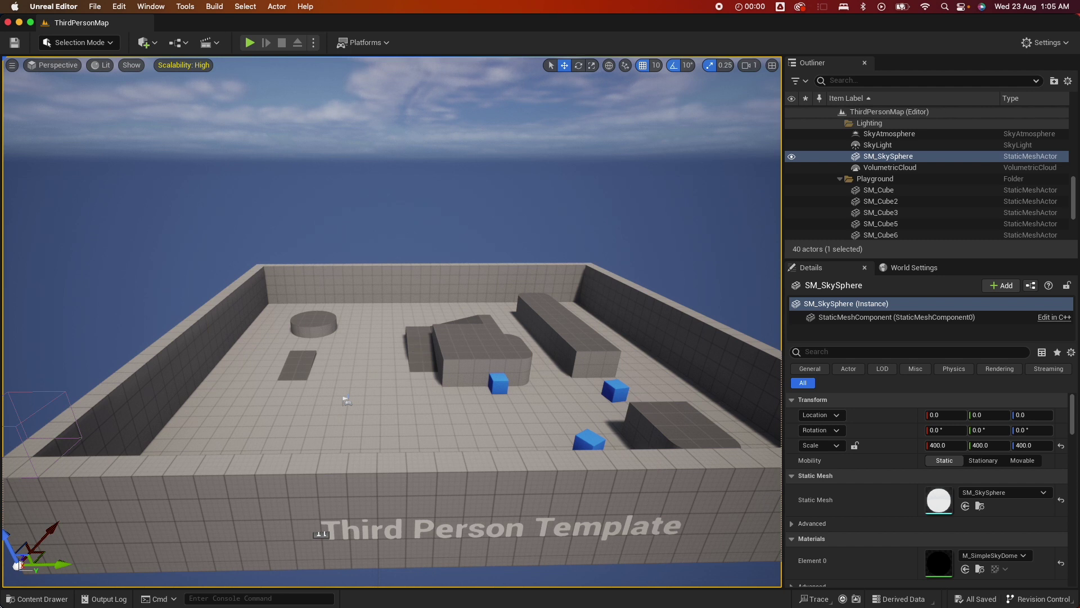
# Create a new folder named Main under Content
pyautogui.click(39, 598)
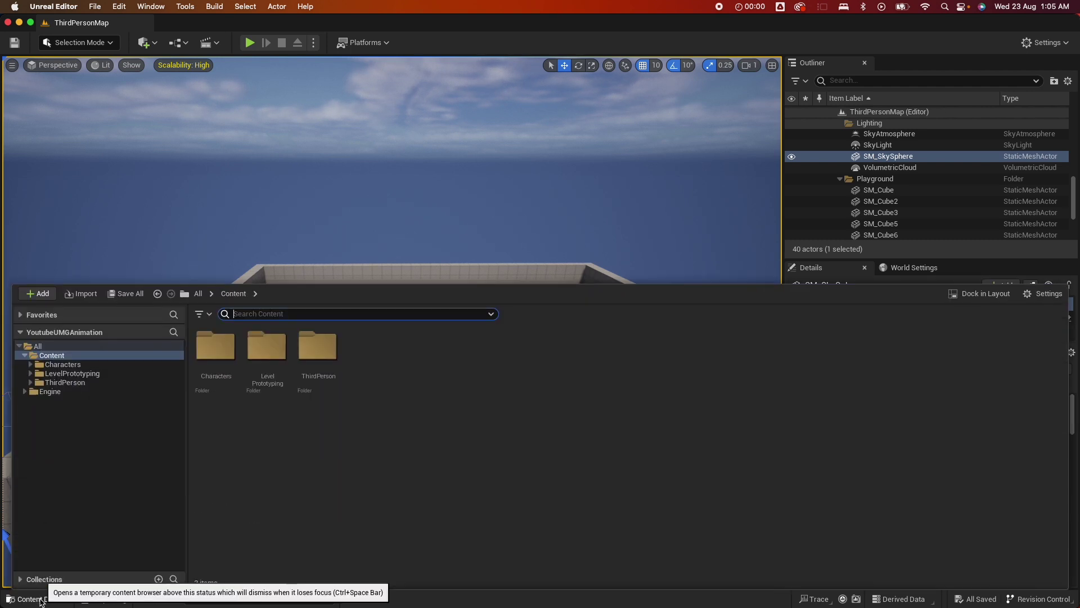
pyautogui.rightClick(397, 417)
pyautogui.click(458, 254)
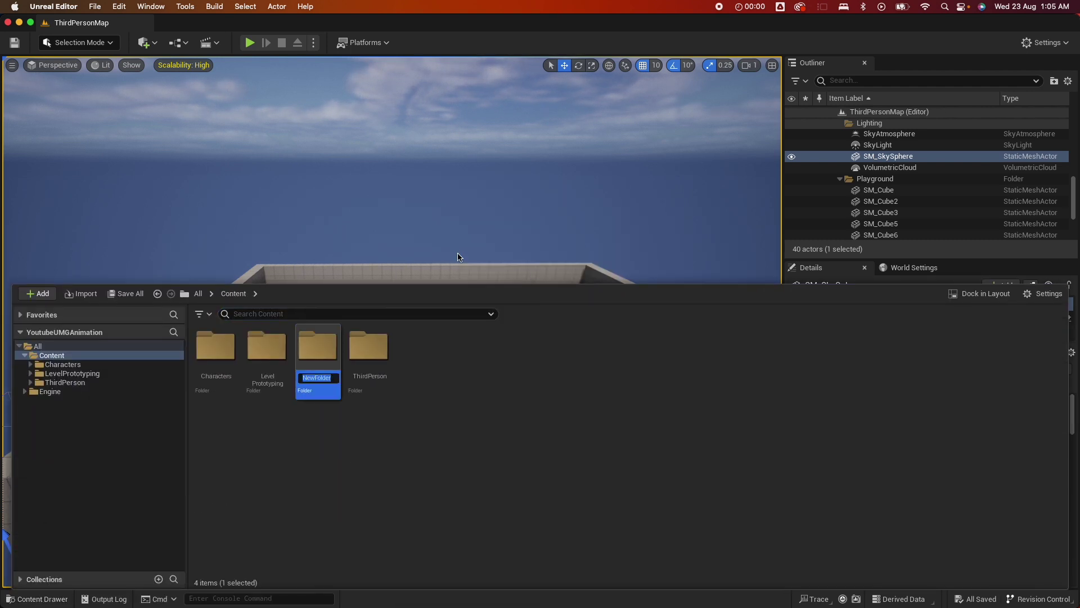
pyautogui.press('BackSpace')
pyautogui.write('Main')
pyautogui.press('Return')
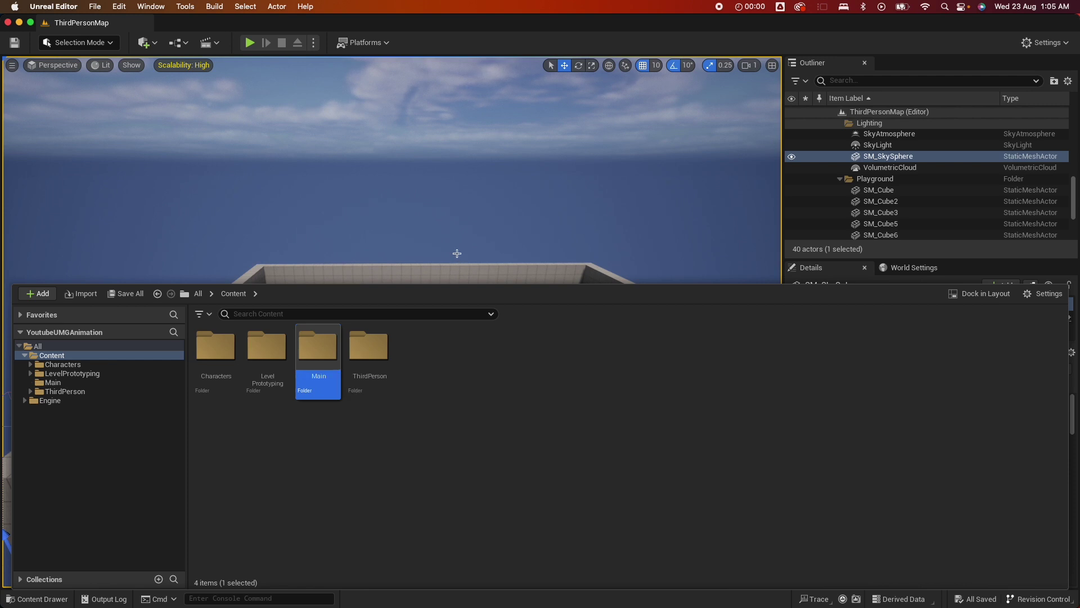
# Inside Main, add UI and Assets subfolders and open the Assets folder
pyautogui.doubleClick(310, 359)
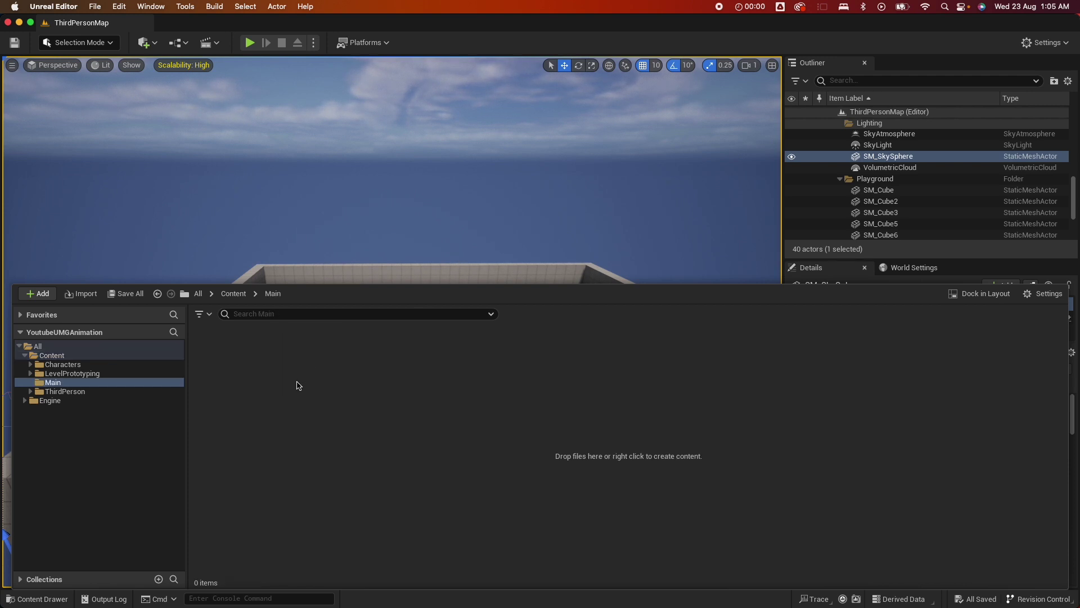
pyautogui.rightClick(298, 385)
pyautogui.click(371, 255)
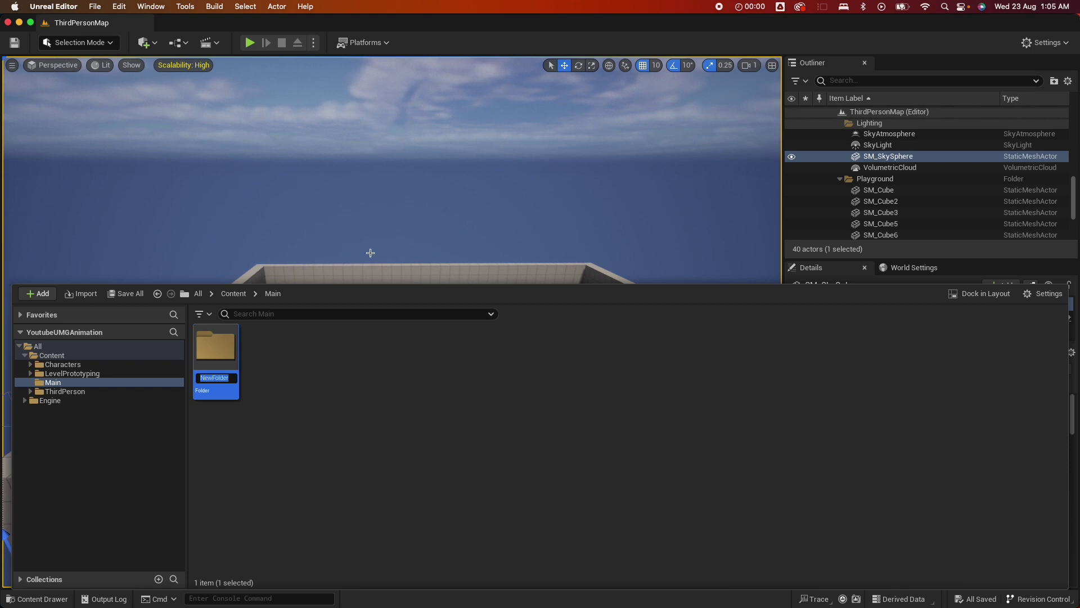
pyautogui.rightClick(315, 409)
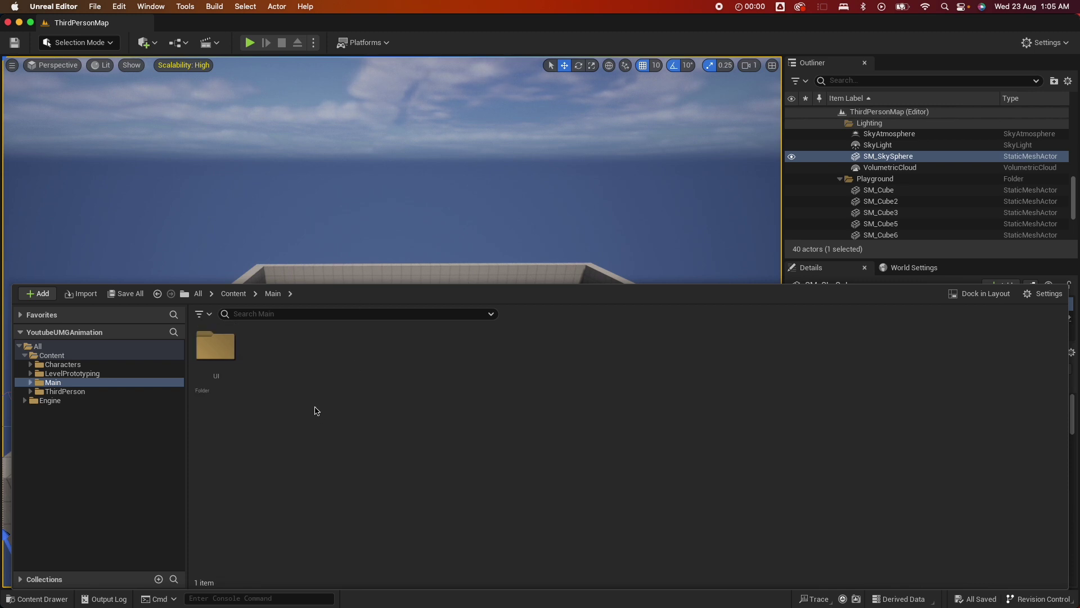
pyautogui.click(366, 256)
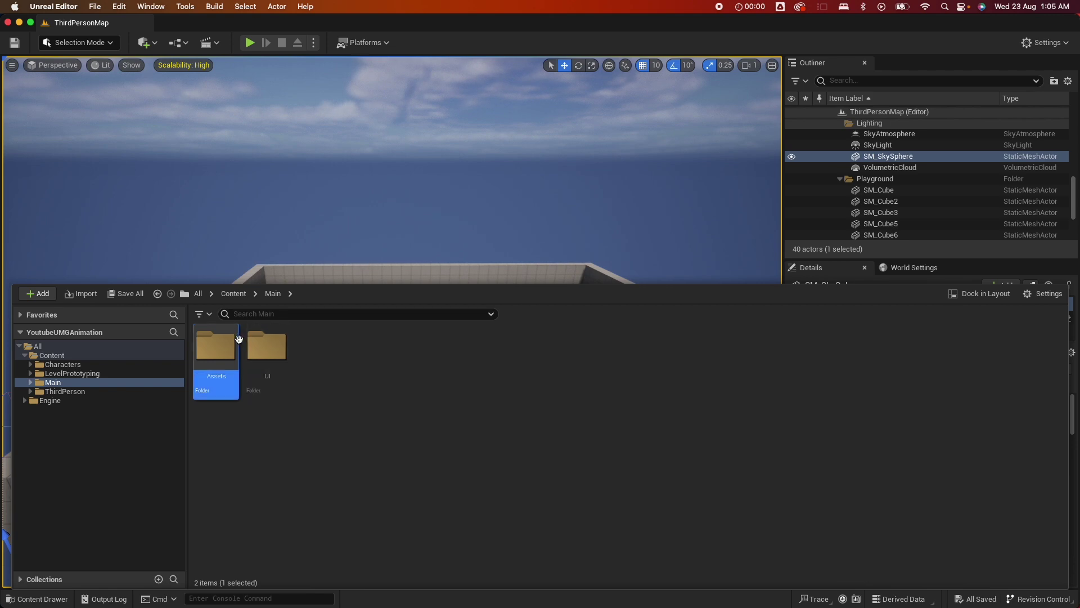
pyautogui.doubleClick(221, 350)
# Drag go.png and ready.png from Finder's UMG-Animation folder into Main/Assets as textures
pyautogui.hotkey('ctrl', 'Up')
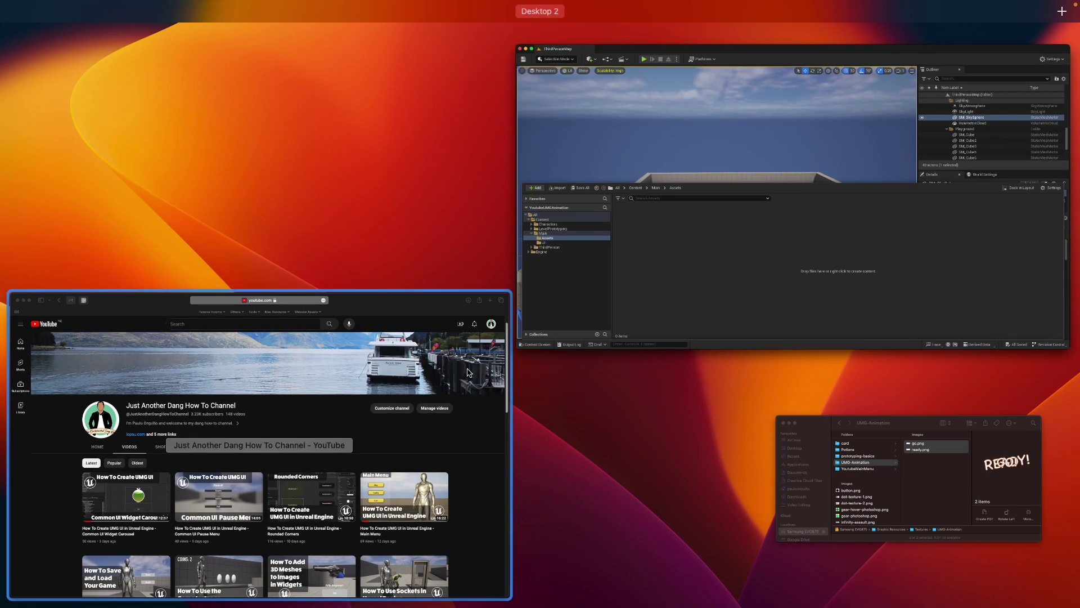
pyautogui.click(929, 449)
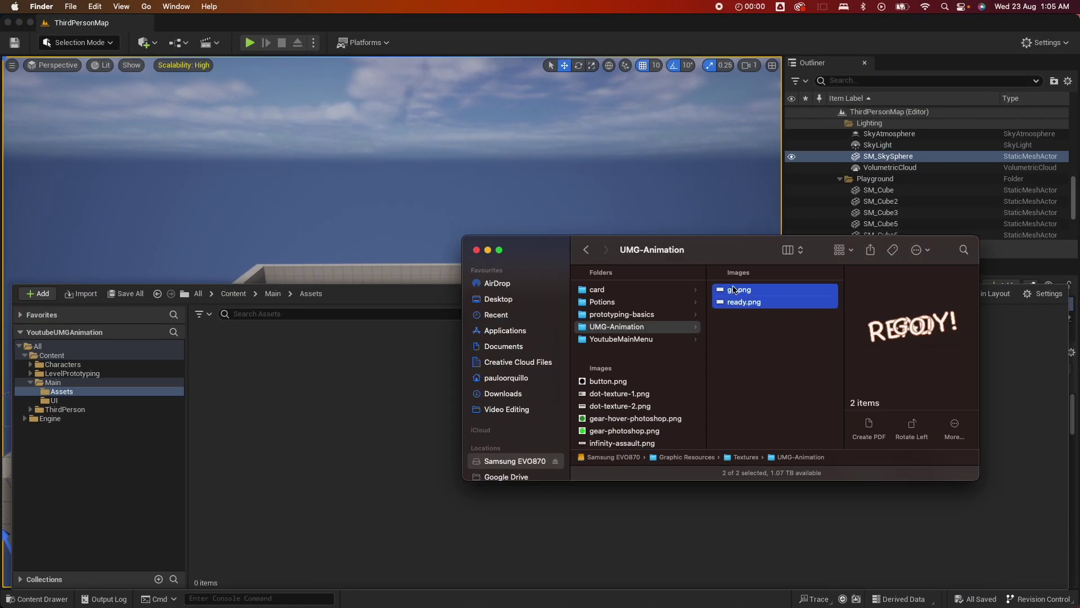
pyautogui.moveTo(733, 289); pyautogui.dragTo(297, 443)
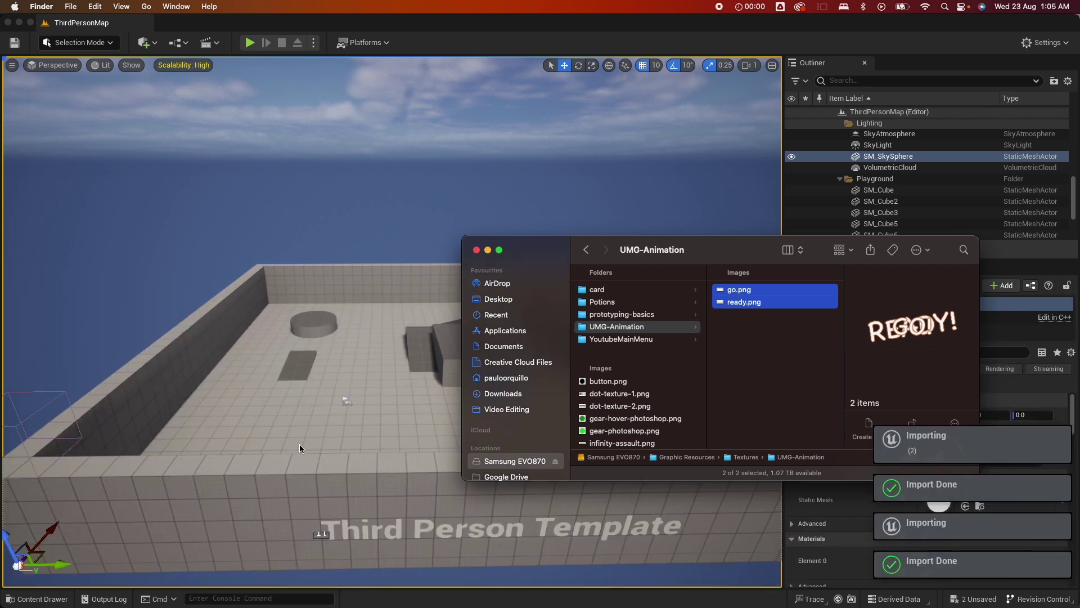
pyautogui.click(300, 448)
pyautogui.click(37, 598)
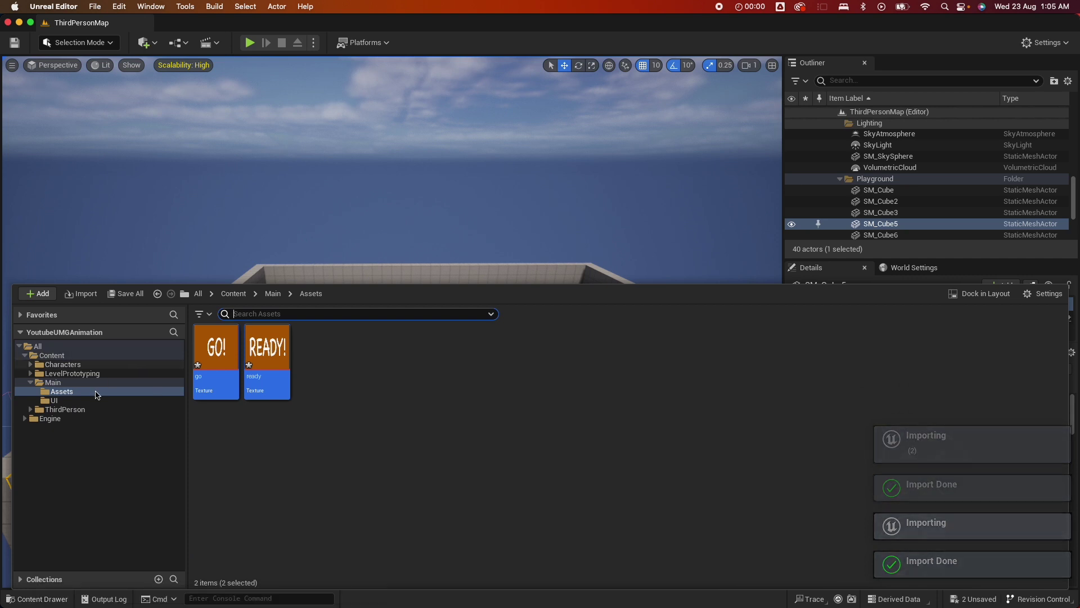
# In Main/UI, create a User Widget blueprint named WB_Ready and open it
pyautogui.click(54, 400)
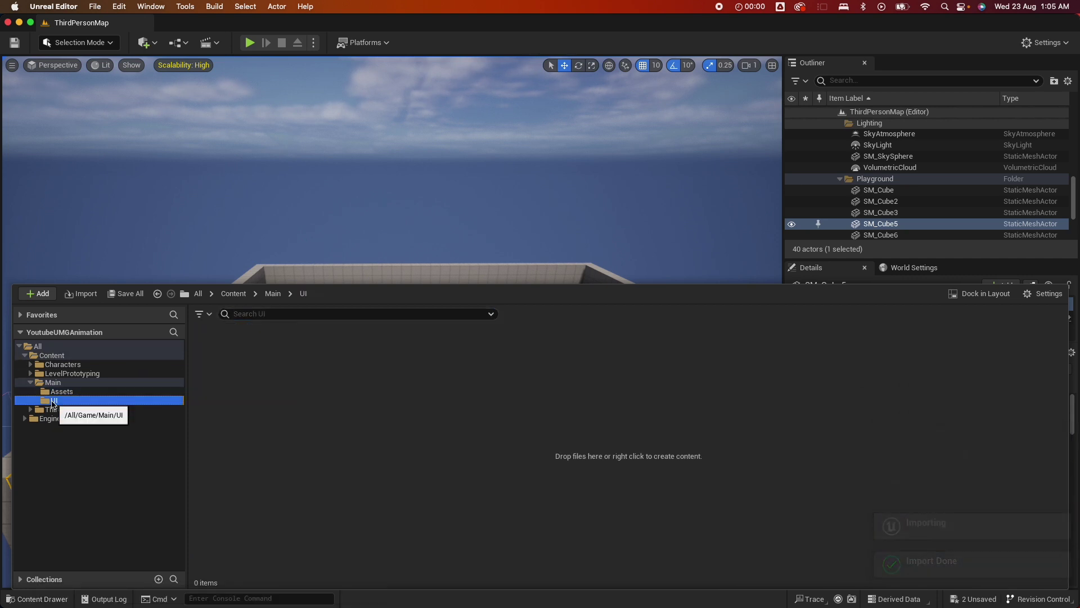
pyautogui.rightClick(265, 390)
pyautogui.moveTo(330, 598)
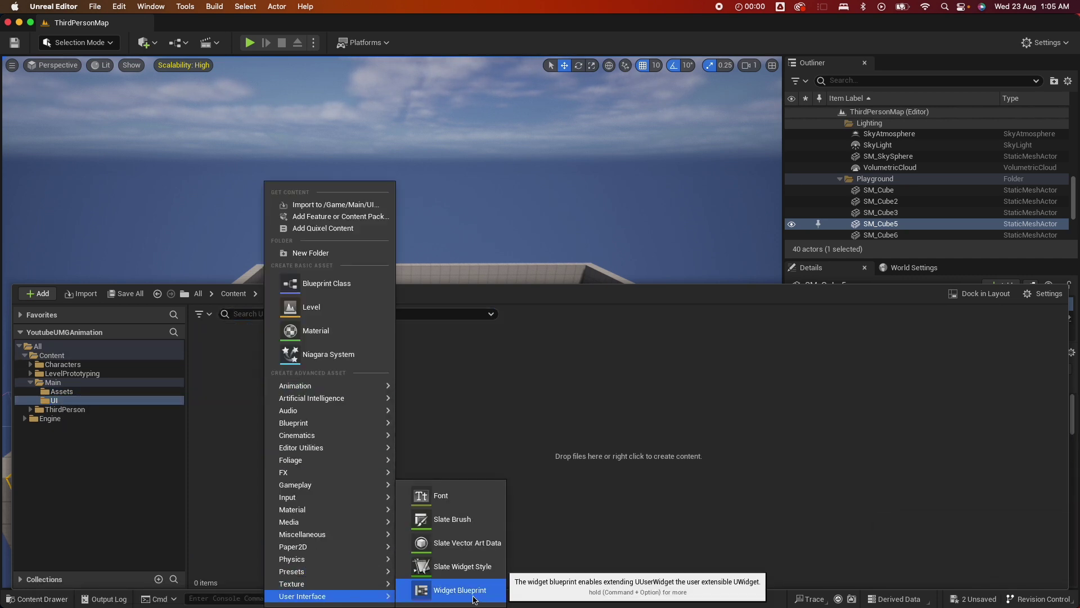
pyautogui.click(473, 595)
pyautogui.click(423, 220)
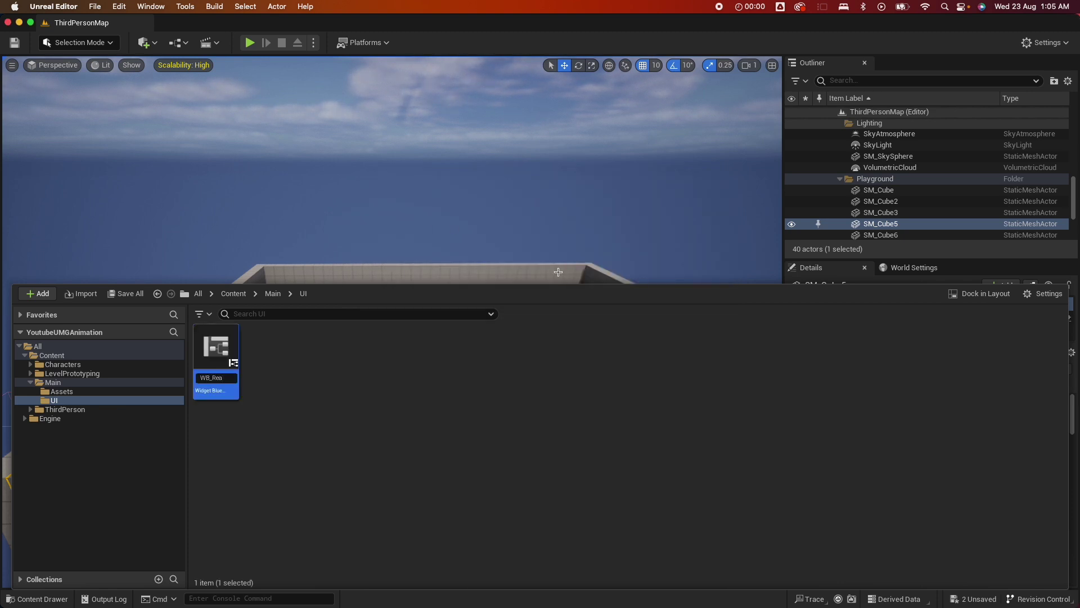
pyautogui.press('Return')
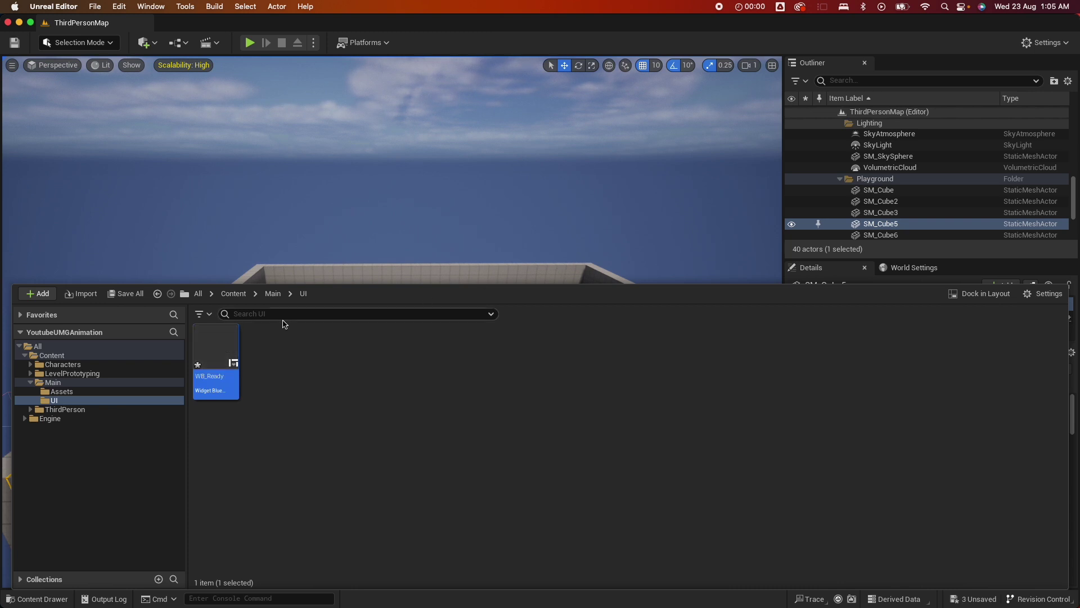
pyautogui.doubleClick(214, 354)
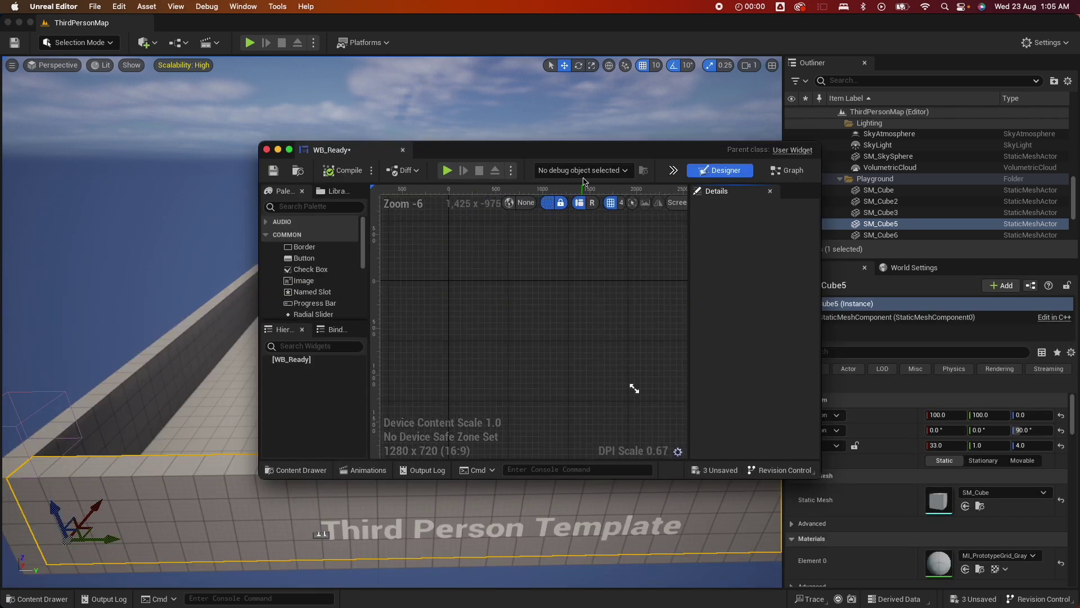
# Dock WB_Ready beside ThirdPersonMap and add a Canvas Panel with an Image inside it
pyautogui.moveTo(349, 151); pyautogui.dragTo(235, 33)
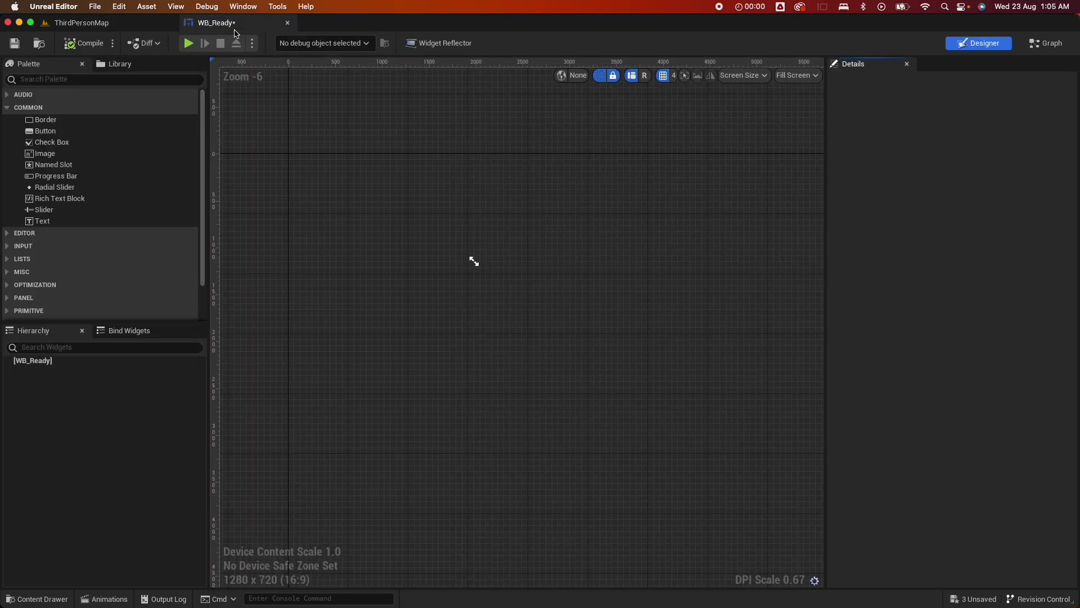
pyautogui.click(56, 79)
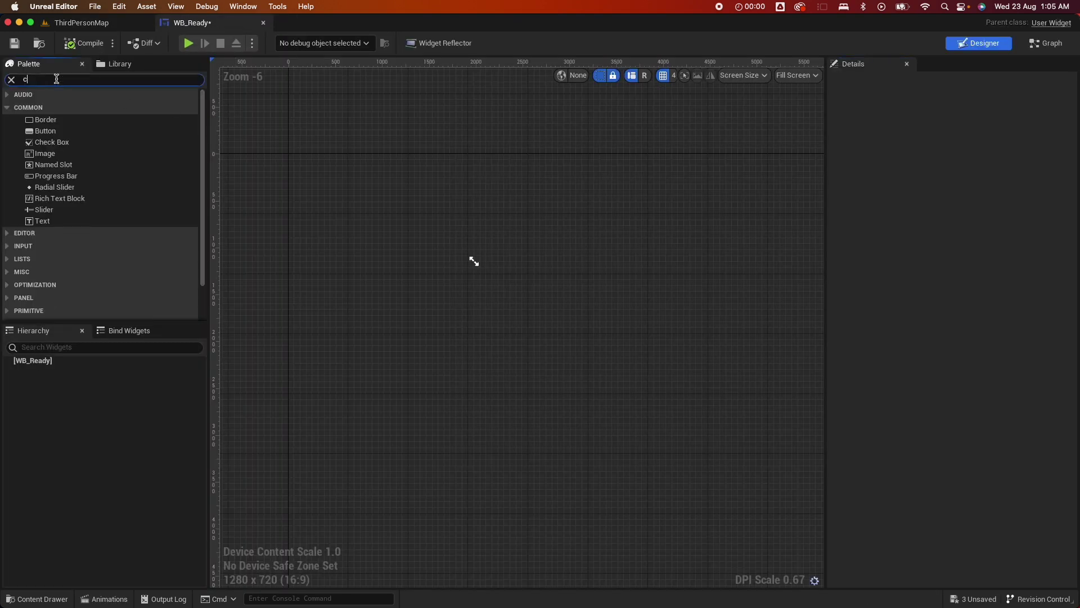
pyautogui.write('canvas')
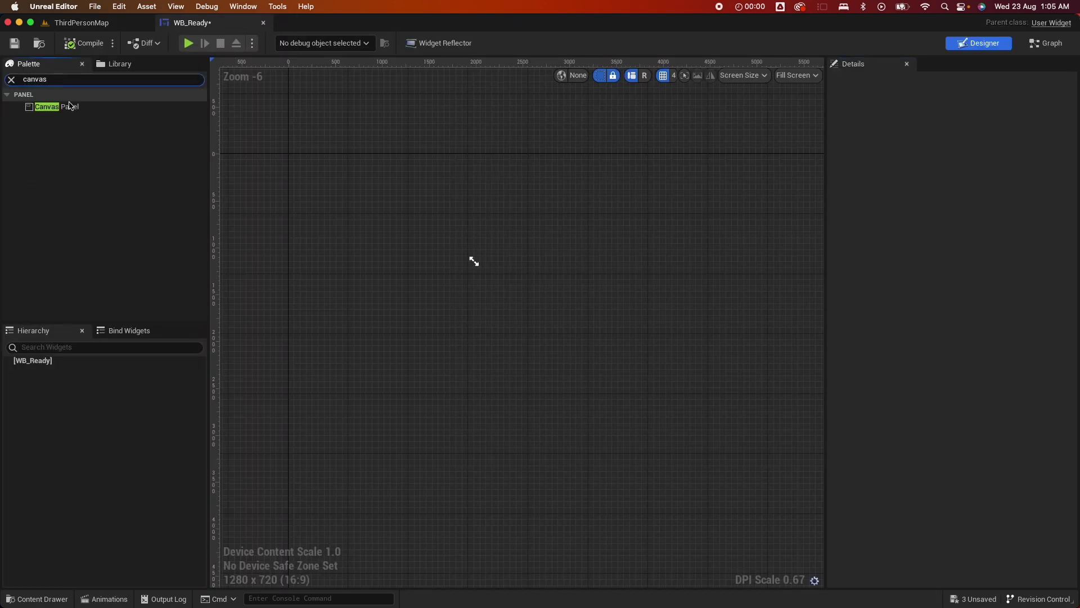
pyautogui.moveTo(69, 106); pyautogui.dragTo(417, 313)
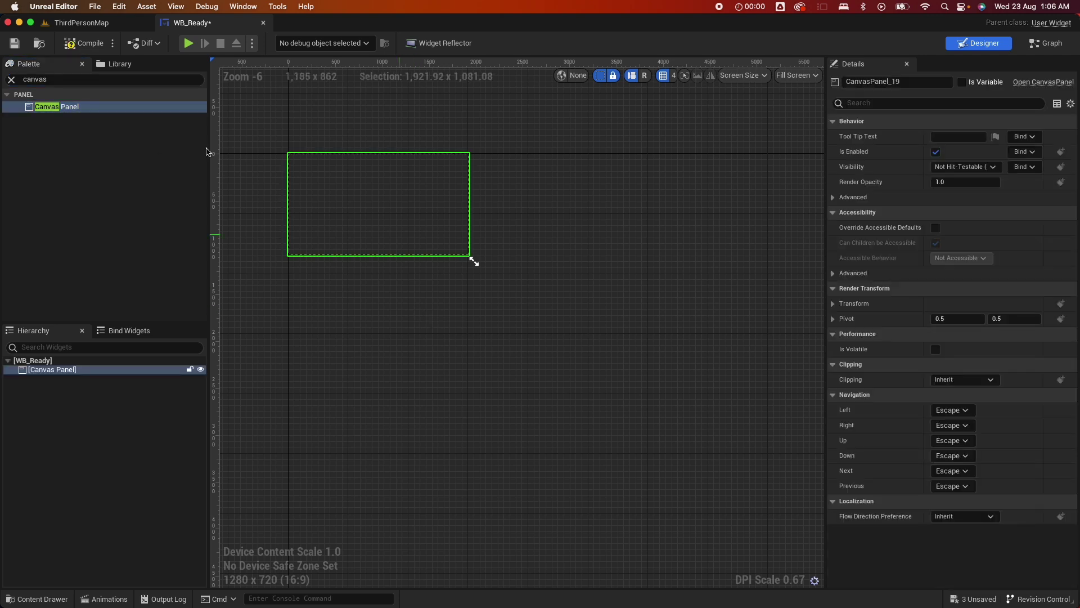
pyautogui.scroll(6, 445, 297)
pyautogui.moveTo(476, 392); pyautogui.dragTo(475, 389, button='right')
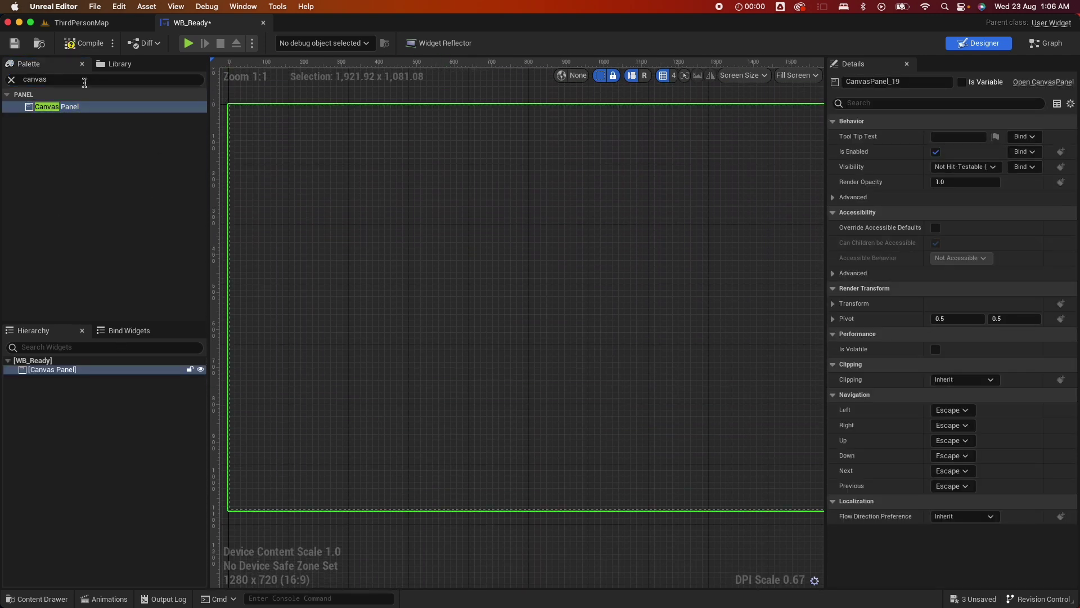
pyautogui.moveTo(56, 82); pyautogui.dragTo(15, 75)
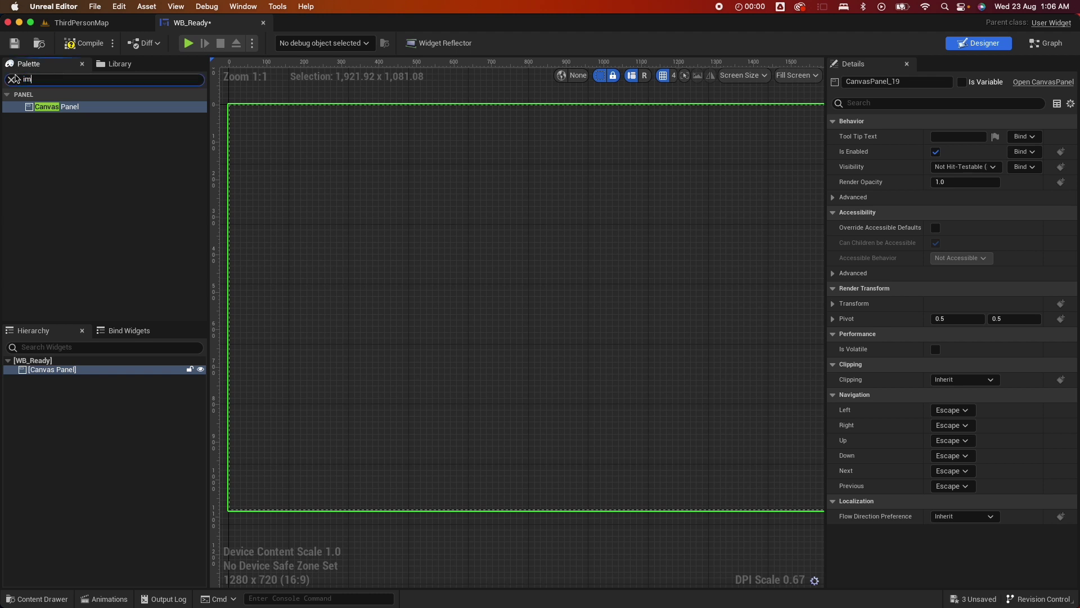
pyautogui.moveTo(39, 108); pyautogui.dragTo(57, 372)
# Rename the new Image widget to ready
pyautogui.click(66, 380)
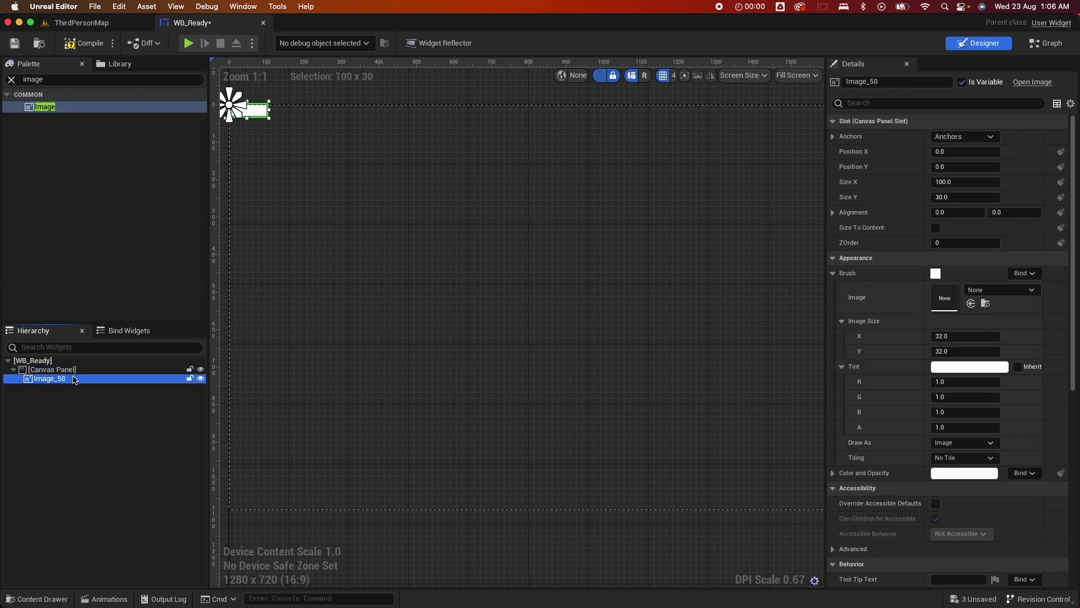
pyautogui.press('F2')
pyautogui.write('read')
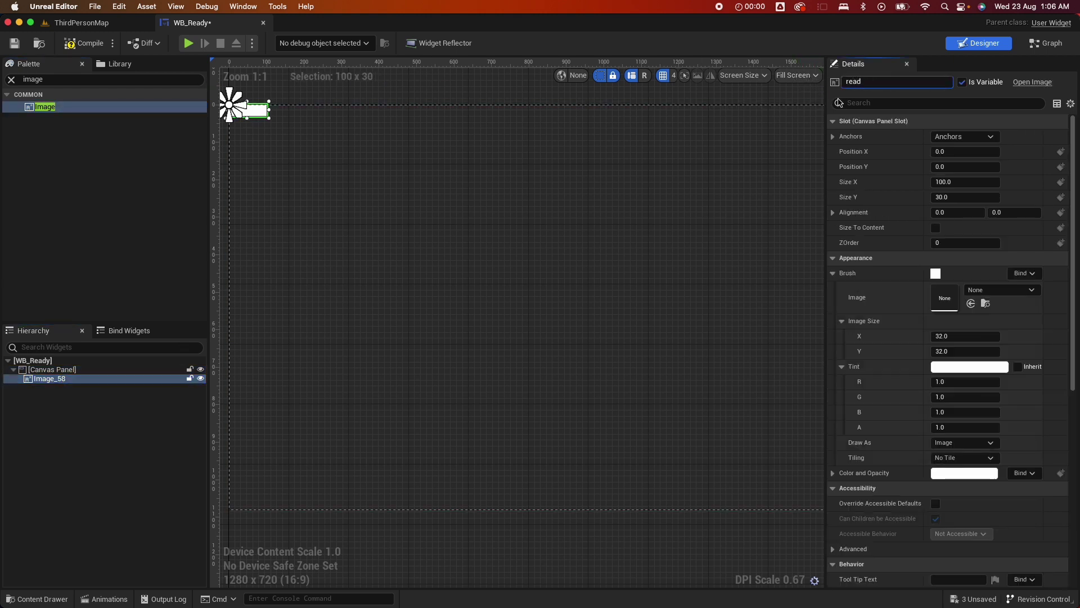
pyautogui.write('y')
pyautogui.press('Return')
# Anchor ready to the centre with alignment 0.5/0.5 and size 800 x 368
pyautogui.click(964, 136)
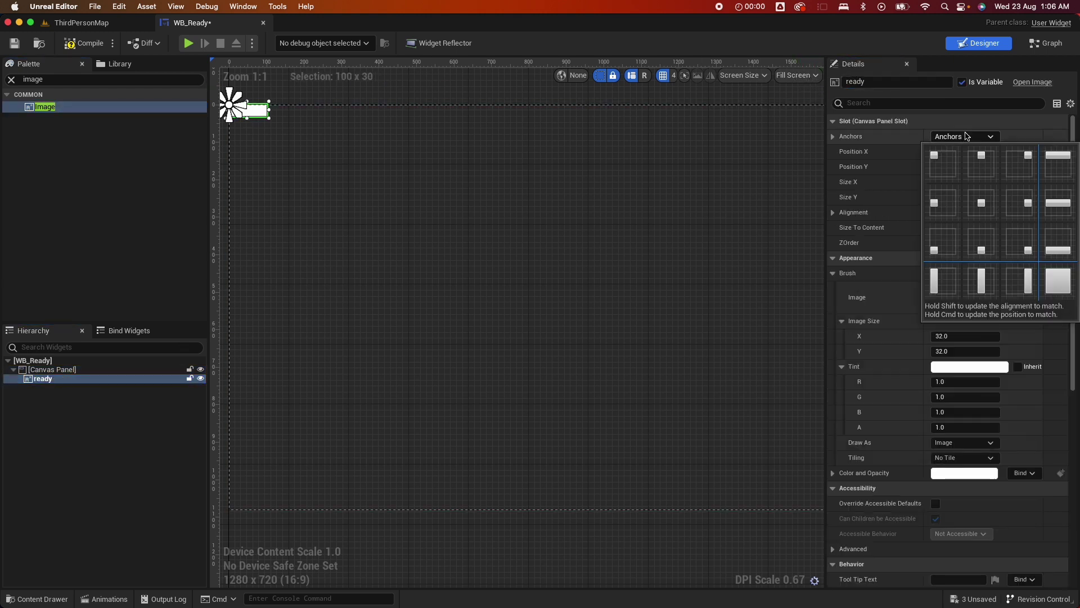
pyautogui.click(979, 216)
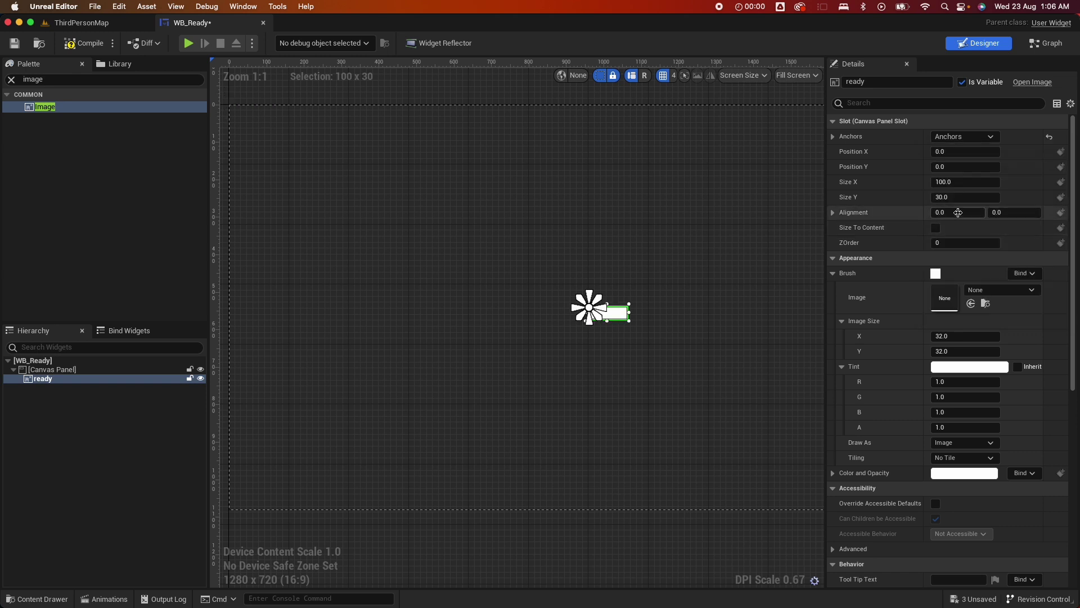
pyautogui.click(956, 212)
pyautogui.write('.5')
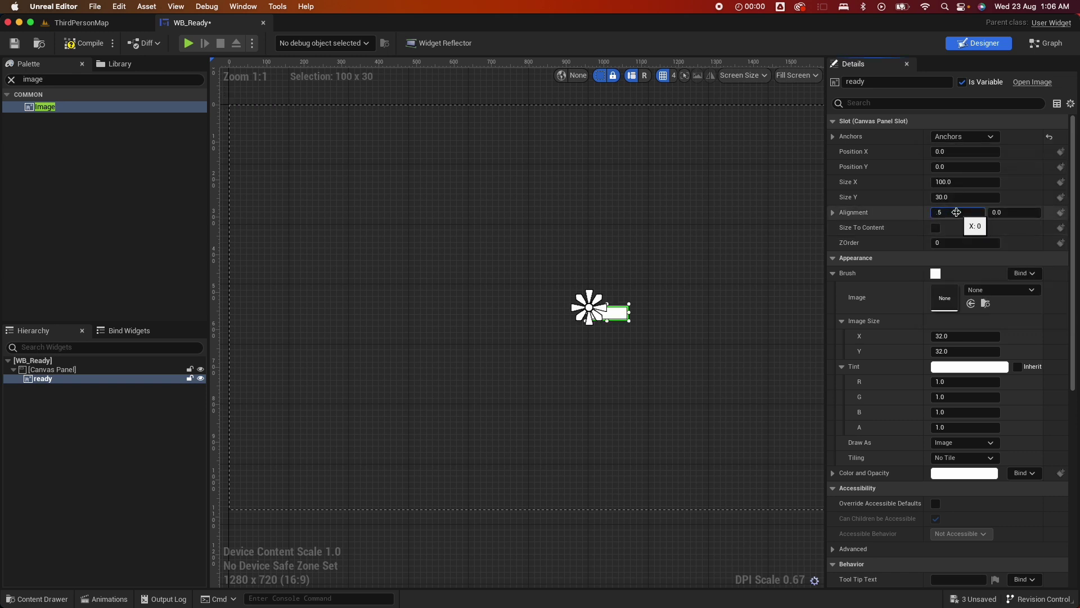
pyautogui.press('Tab')
pyautogui.write('.5')
pyautogui.press('Return')
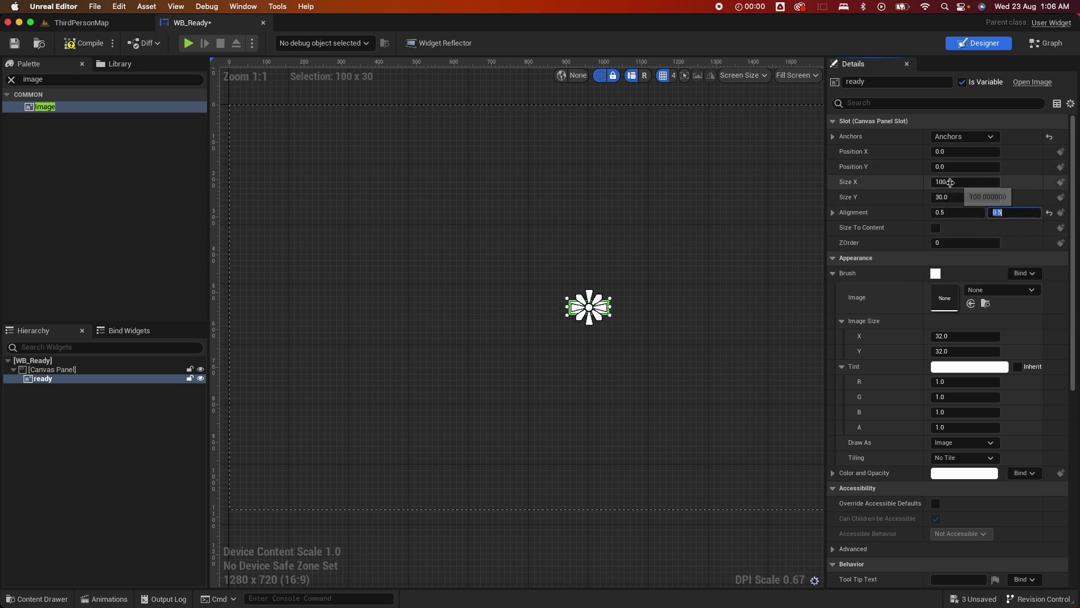
pyautogui.click(950, 182)
pyautogui.write('800')
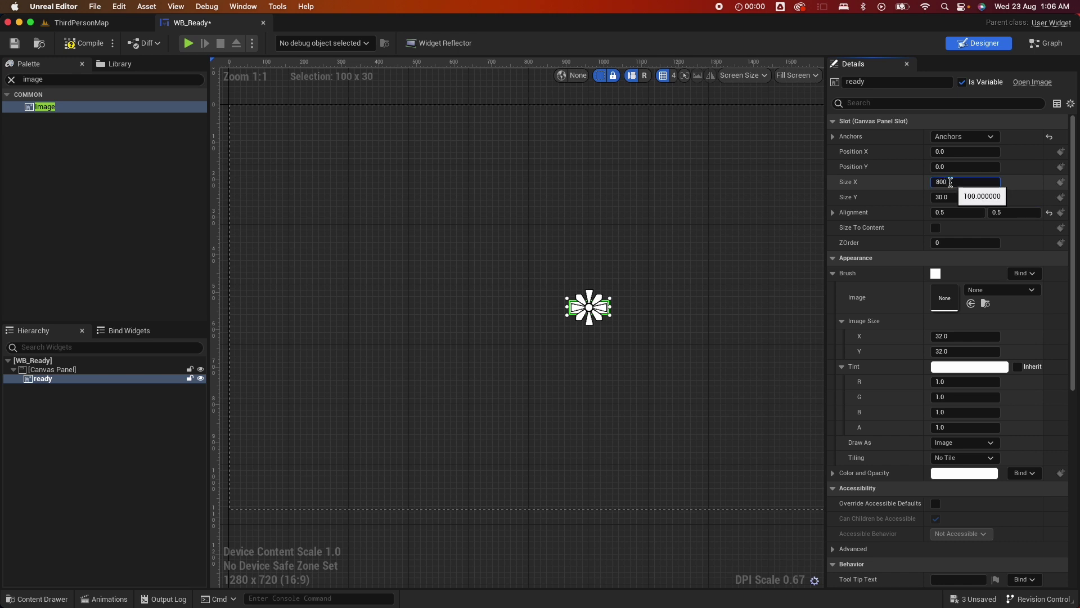
pyautogui.click(950, 198)
pyautogui.write('368')
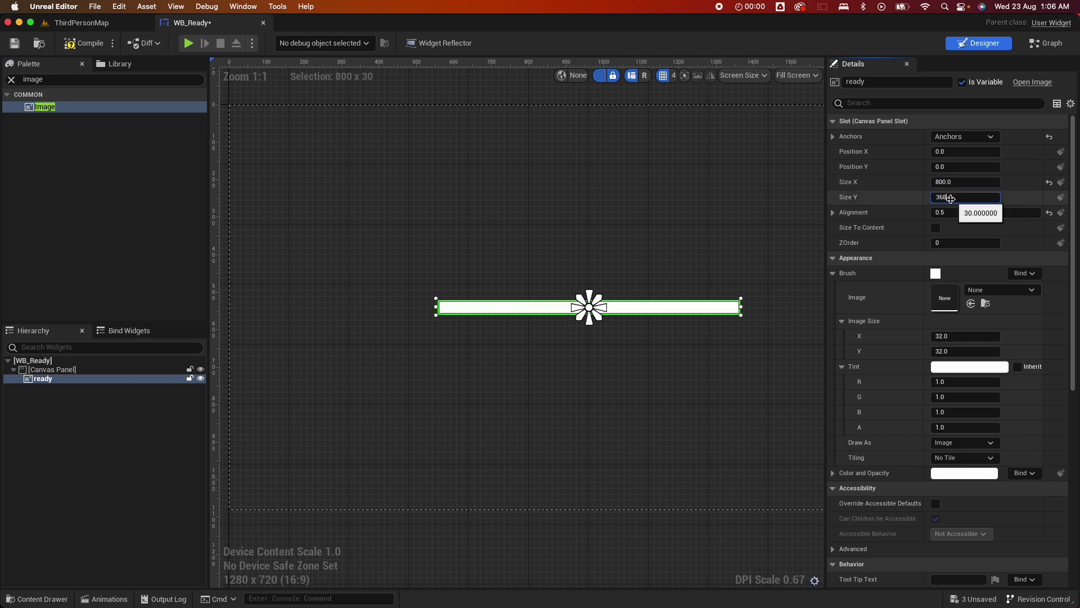
pyautogui.press('Return')
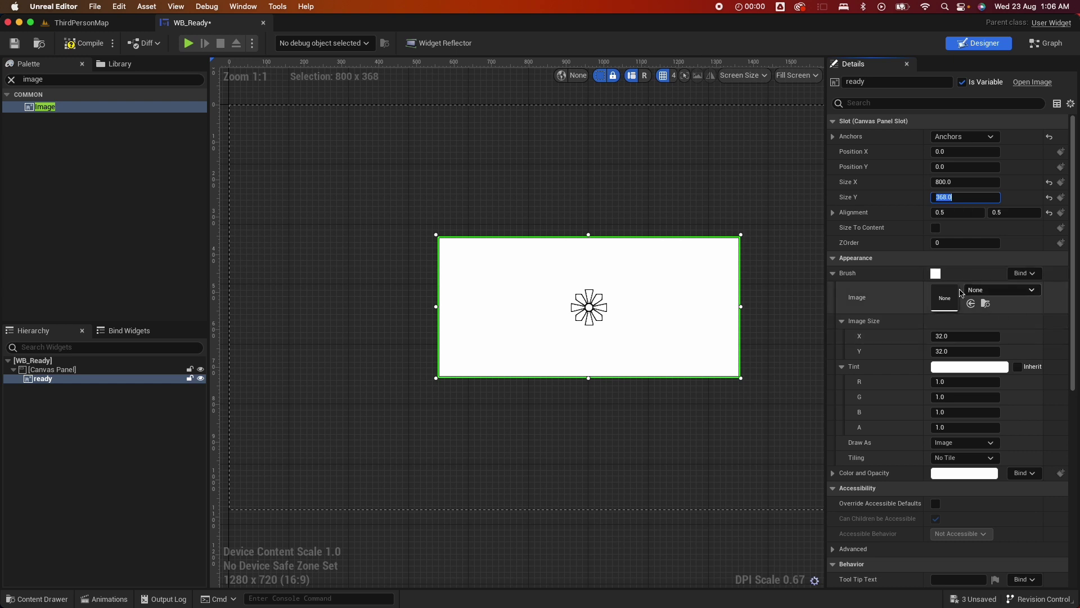
# Set the ready image's brush to the ready texture
pyautogui.click(1001, 289)
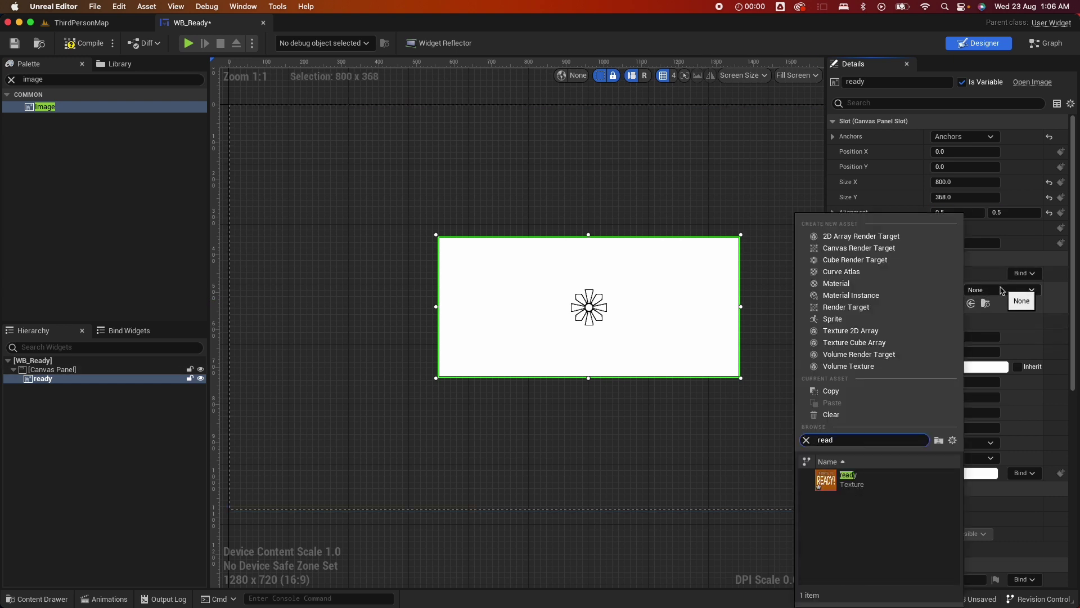
pyautogui.click(844, 480)
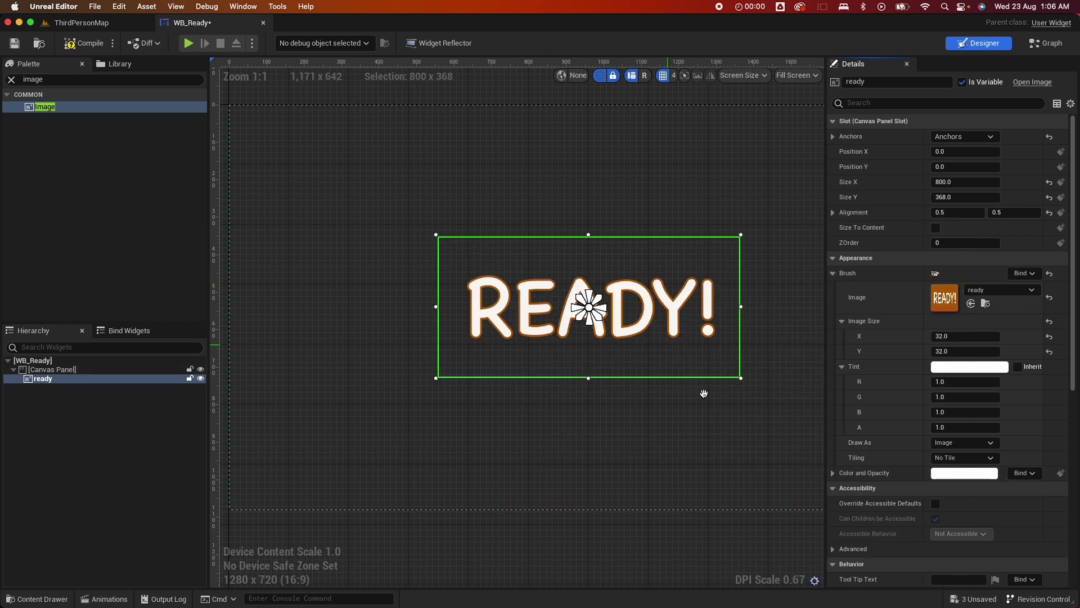
pyautogui.moveTo(704, 392); pyautogui.dragTo(717, 396, button='right')
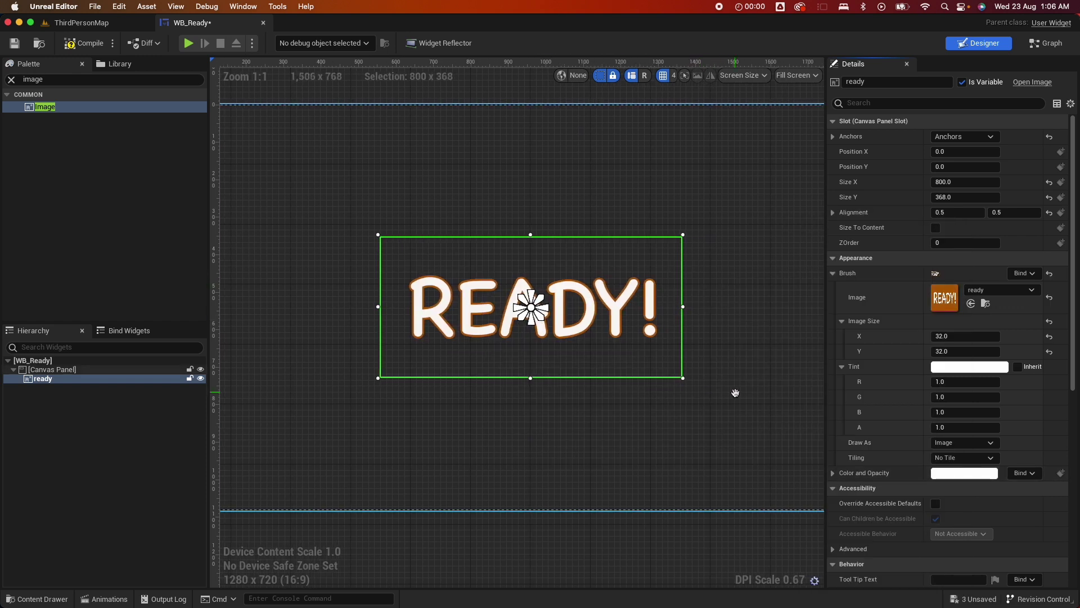
pyautogui.click(131, 152)
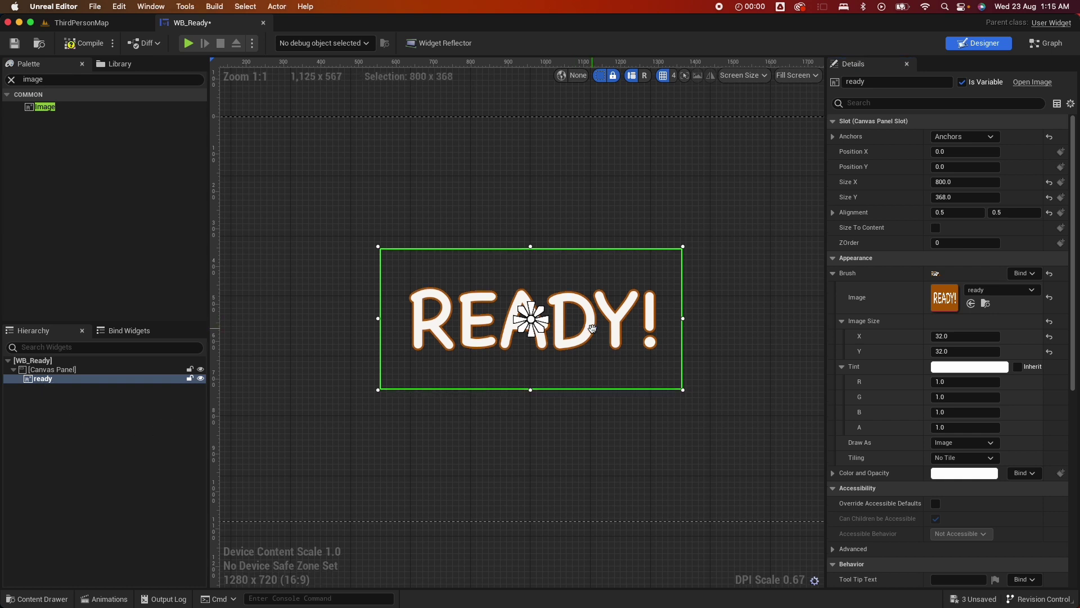
# Duplicate the ready image, rename the copy go, and anchor it to the centre
pyautogui.press('super+d')
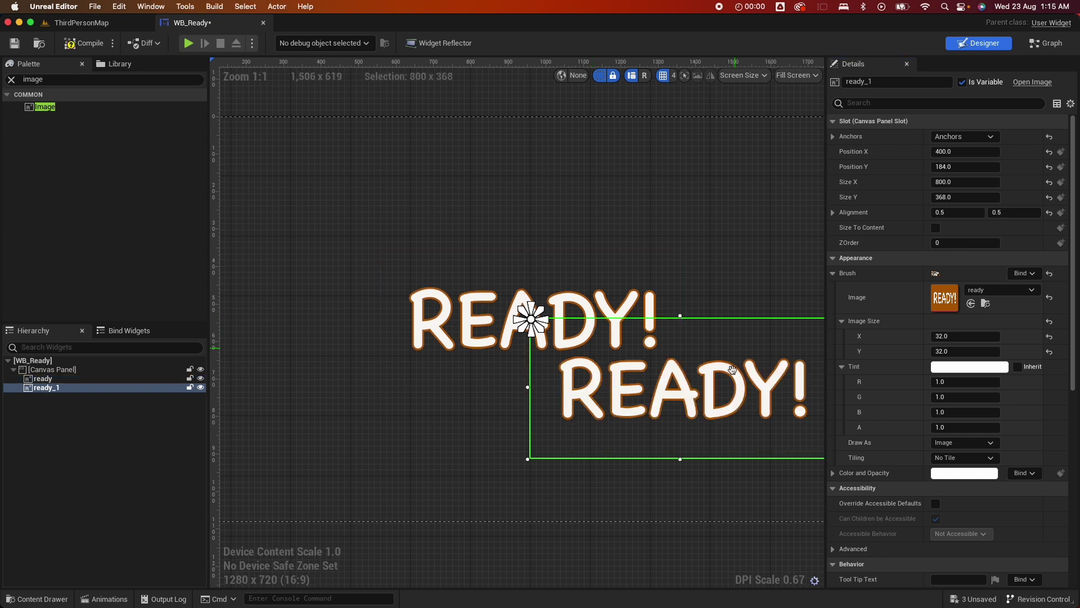
pyautogui.click(883, 83)
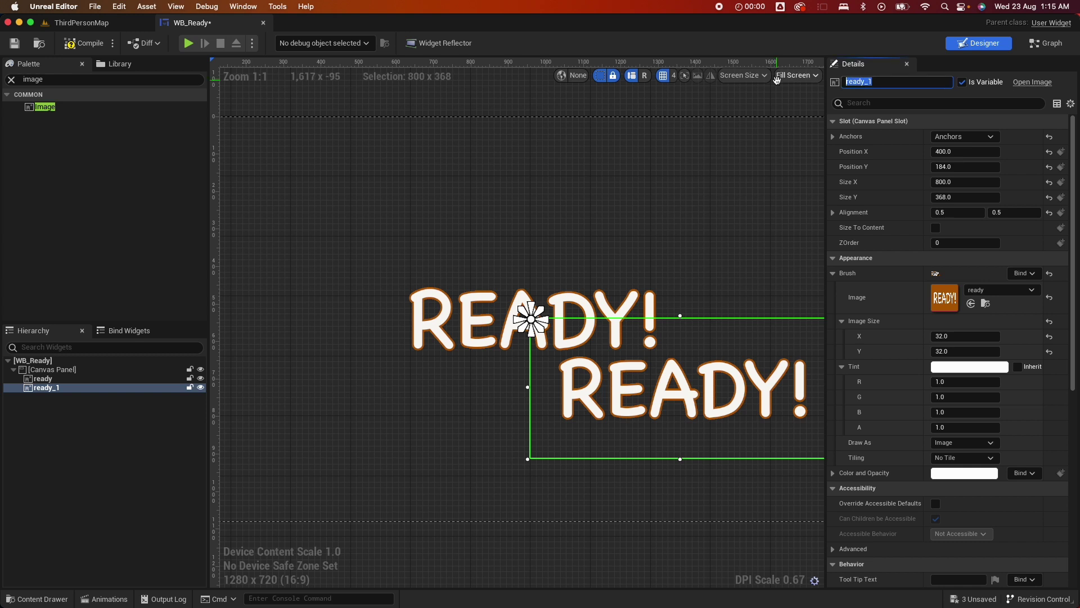
pyautogui.write('go')
pyautogui.press('Return')
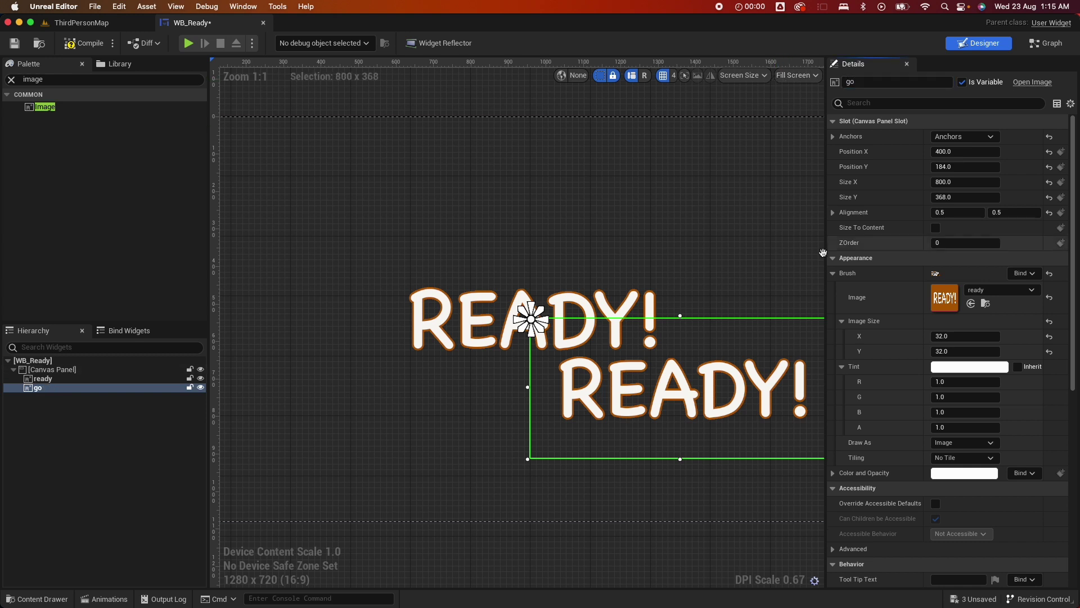
pyautogui.click(973, 141)
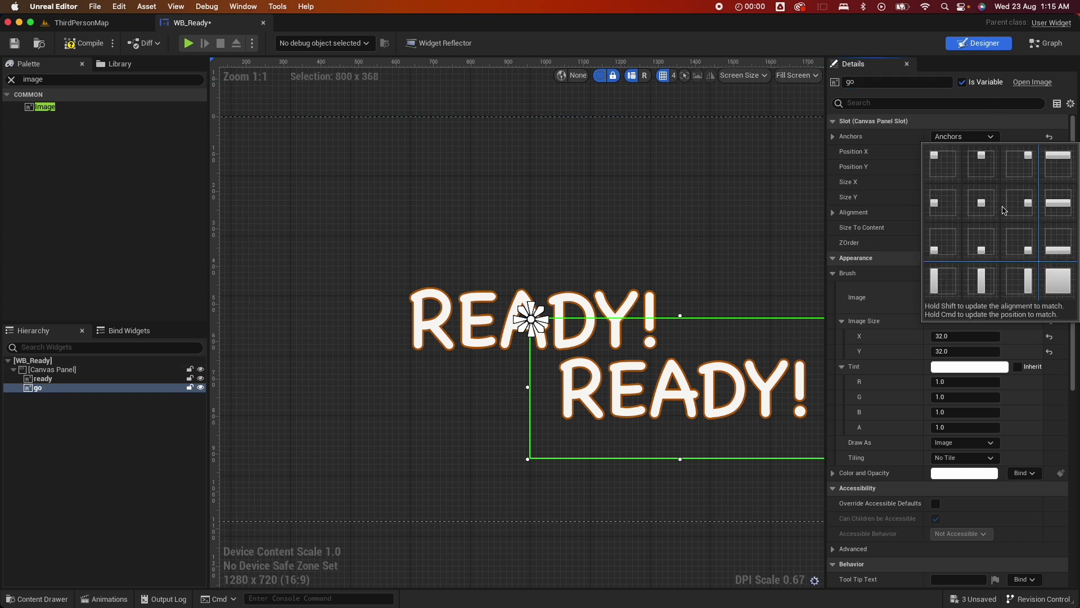
pyautogui.keyDown('ctrl'); pyautogui.keyDown('shift'); pyautogui.click(982, 233); pyautogui.keyUp('shift'); pyautogui.keyUp('ctrl')
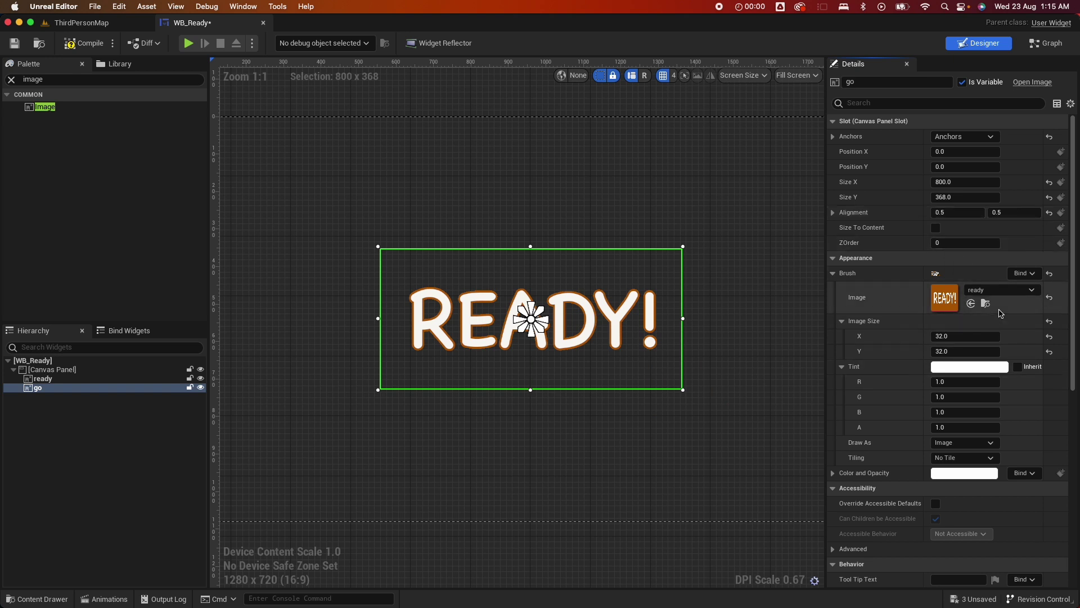
# Give the go image the go texture in its brush
pyautogui.click(1001, 290)
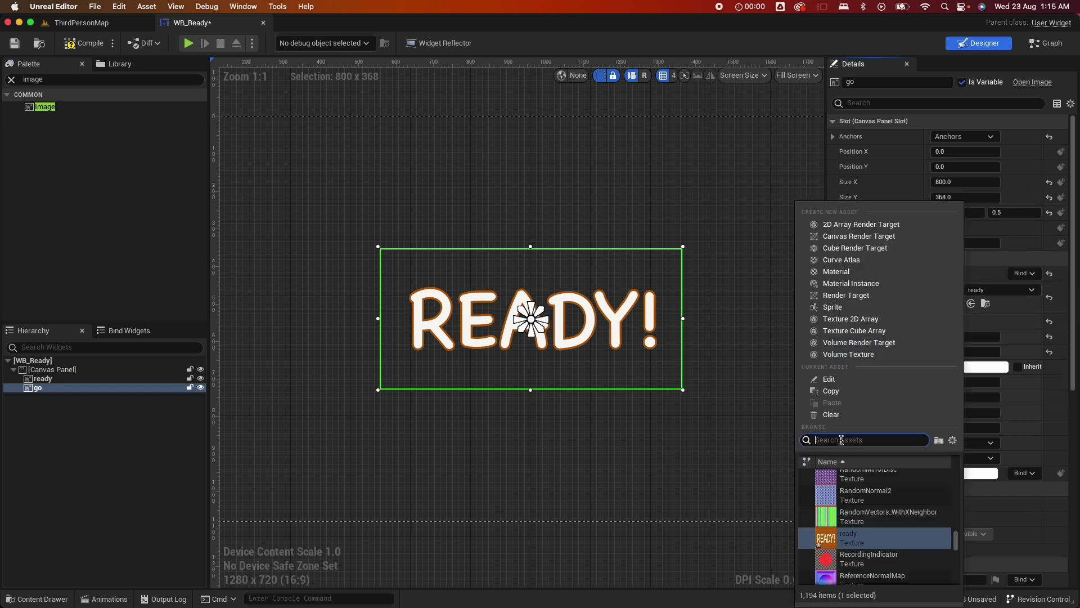
pyautogui.write('go')
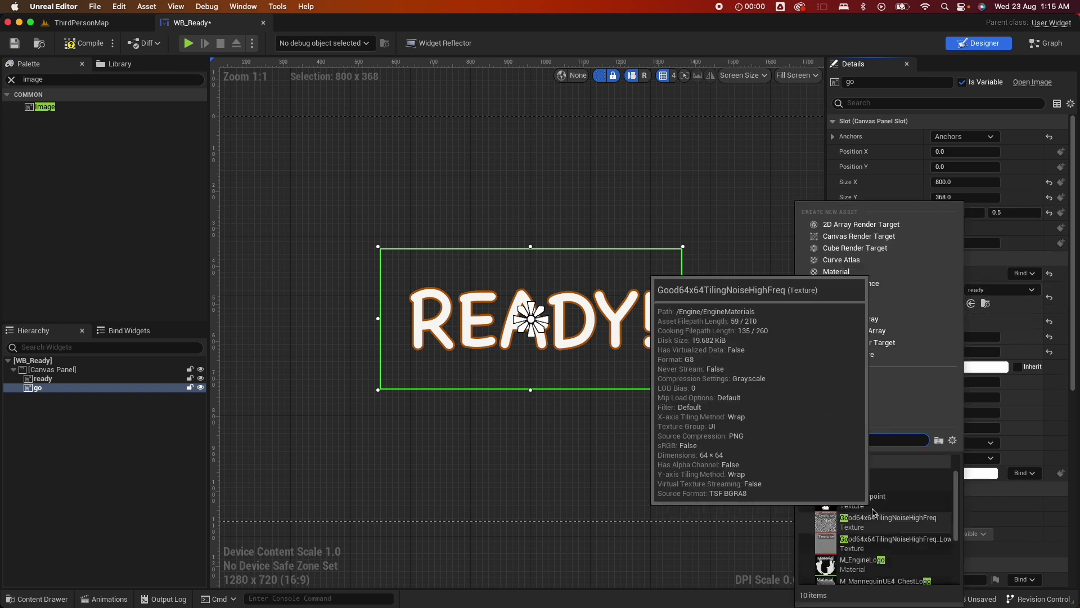
pyautogui.click(854, 484)
pyautogui.click(598, 434)
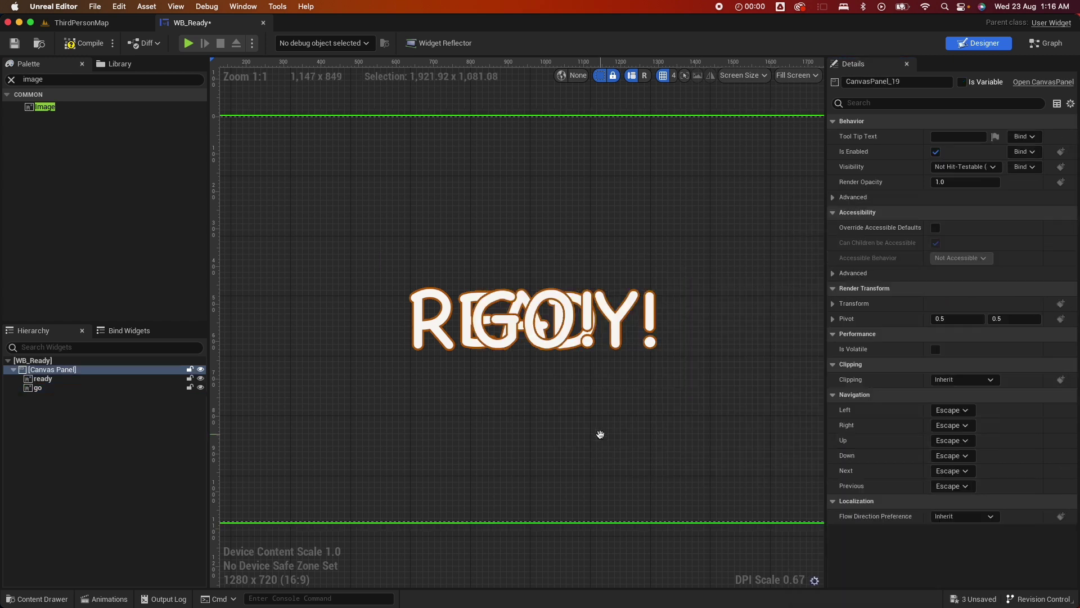
pyautogui.click(37, 387)
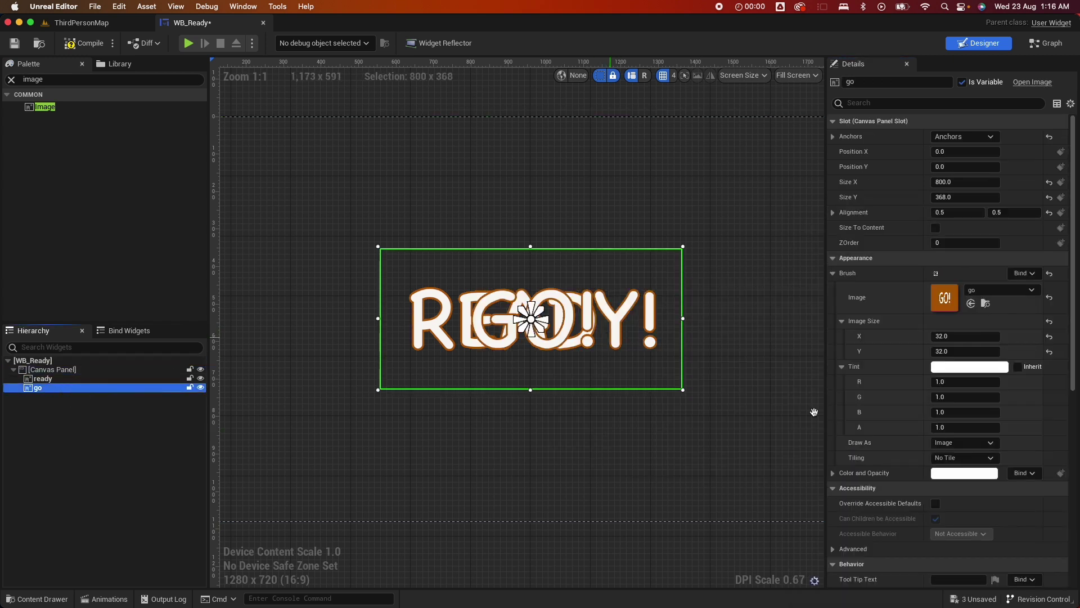
pyautogui.click(833, 472)
# Set the go image's colour alpha to 0 so only READY! shows, and show the Animations panel
pyautogui.scroll(-5, 906, 454)
pyautogui.click(951, 389)
pyautogui.press('Return')
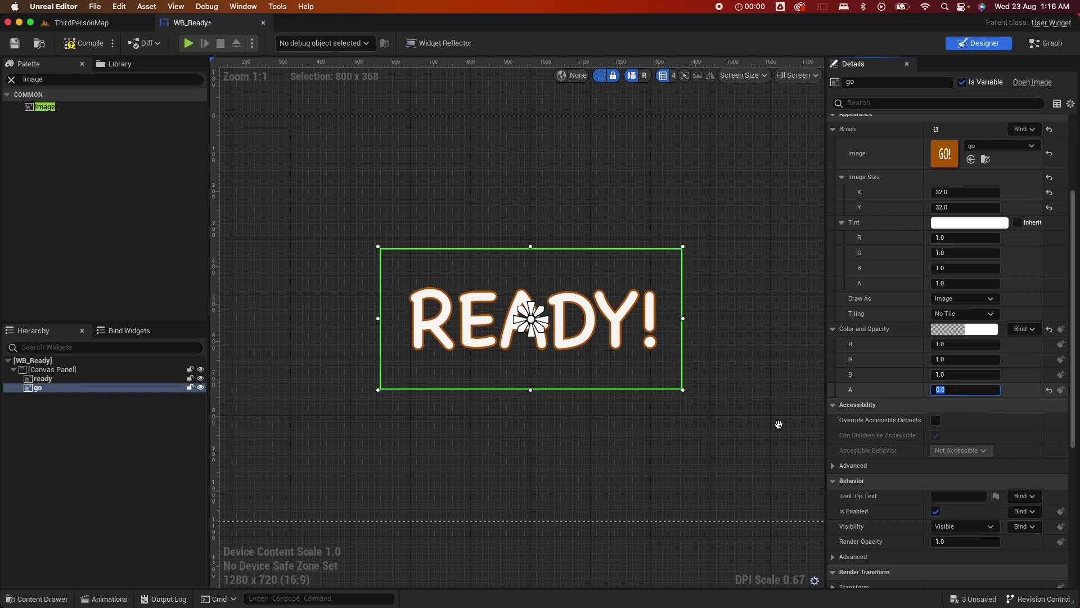
pyautogui.click(695, 457)
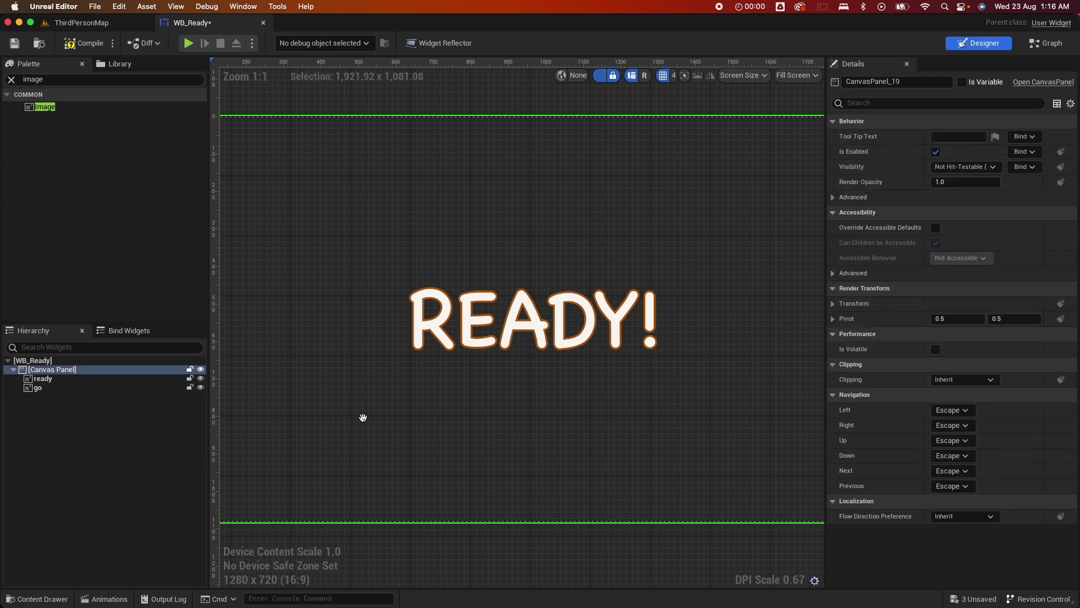
pyautogui.click(104, 599)
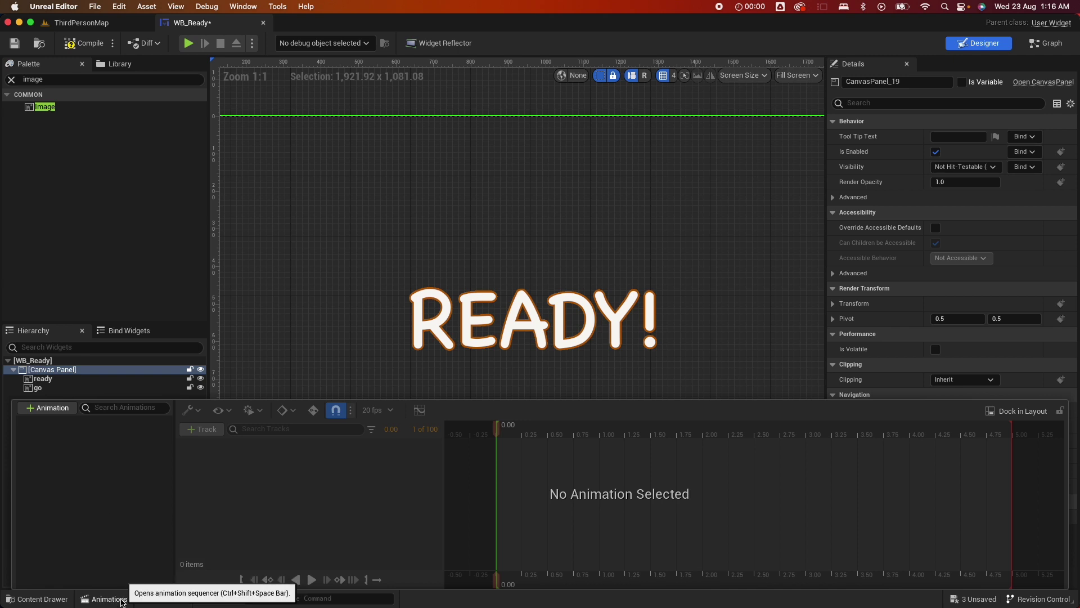
# Create a new widget animation named ReadyAnimation
pyautogui.click(38, 411)
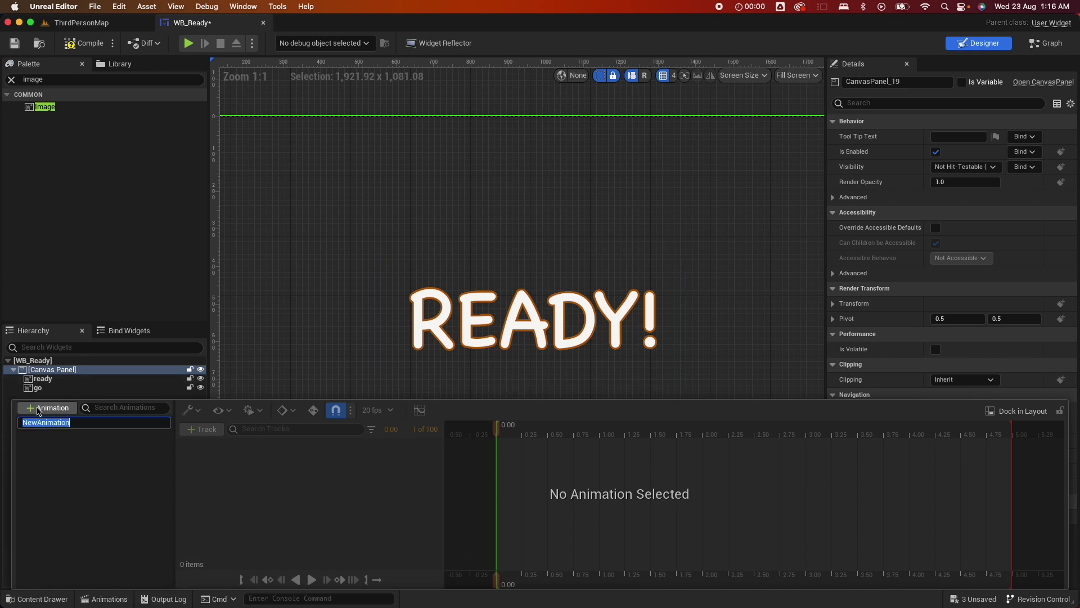
pyautogui.write('REady')
pyautogui.press('BackSpace')
pyautogui.press('BackSpace')
pyautogui.press('BackSpace')
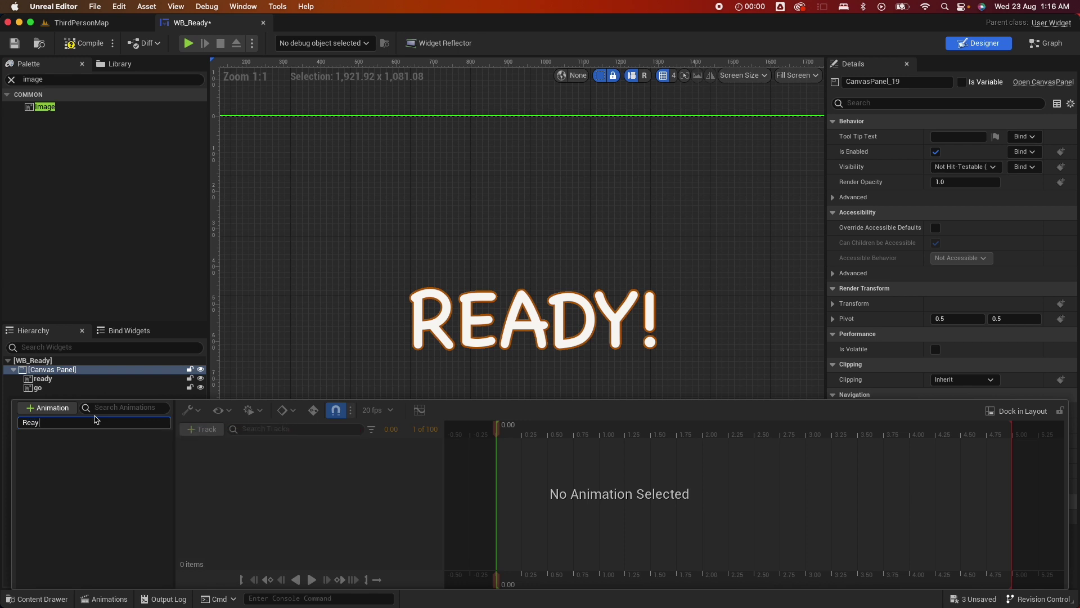
pyautogui.write('ay')
pyautogui.press('BackSpace')
pyautogui.write('dyAnimation')
pyautogui.press('Return')
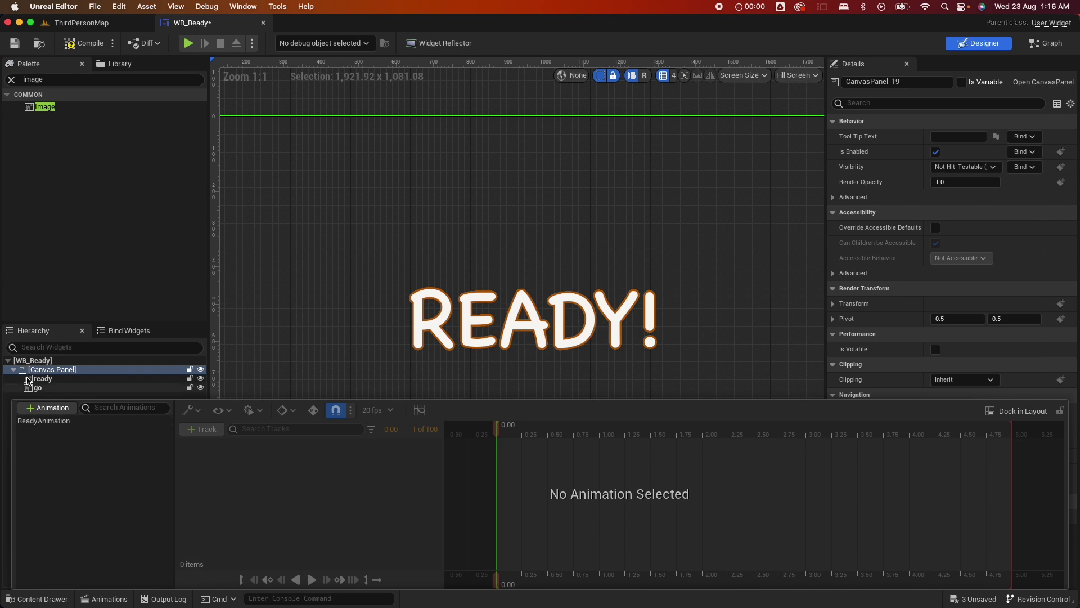
# Add tracks for the ready and go images to ReadyAnimation
pyautogui.click(52, 369)
pyautogui.click(37, 380)
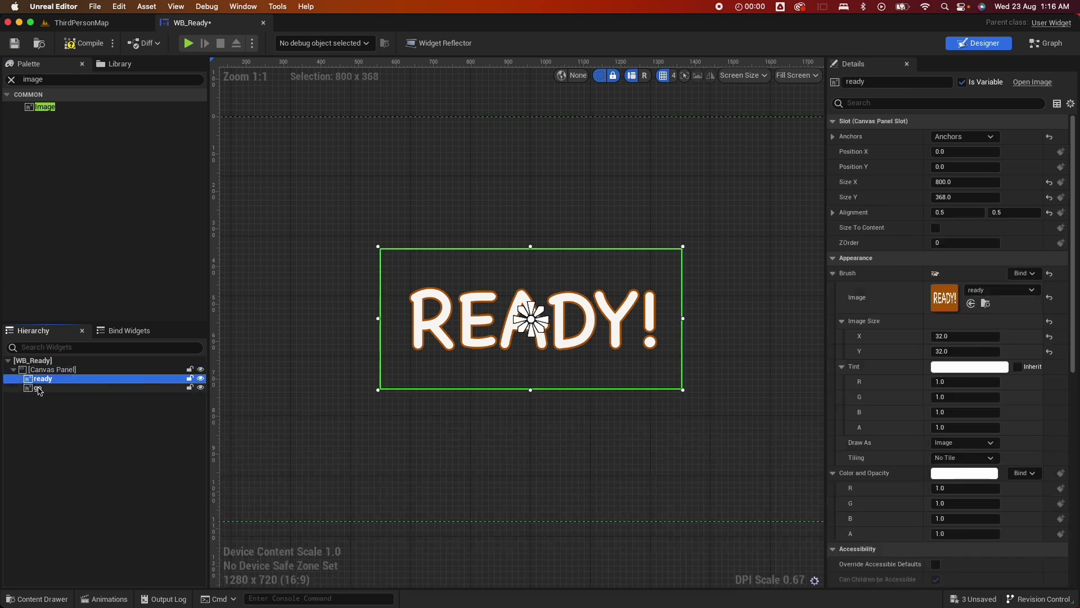
pyautogui.keyDown('shift'); pyautogui.click(38, 387); pyautogui.keyUp('shift')
pyautogui.click(107, 598)
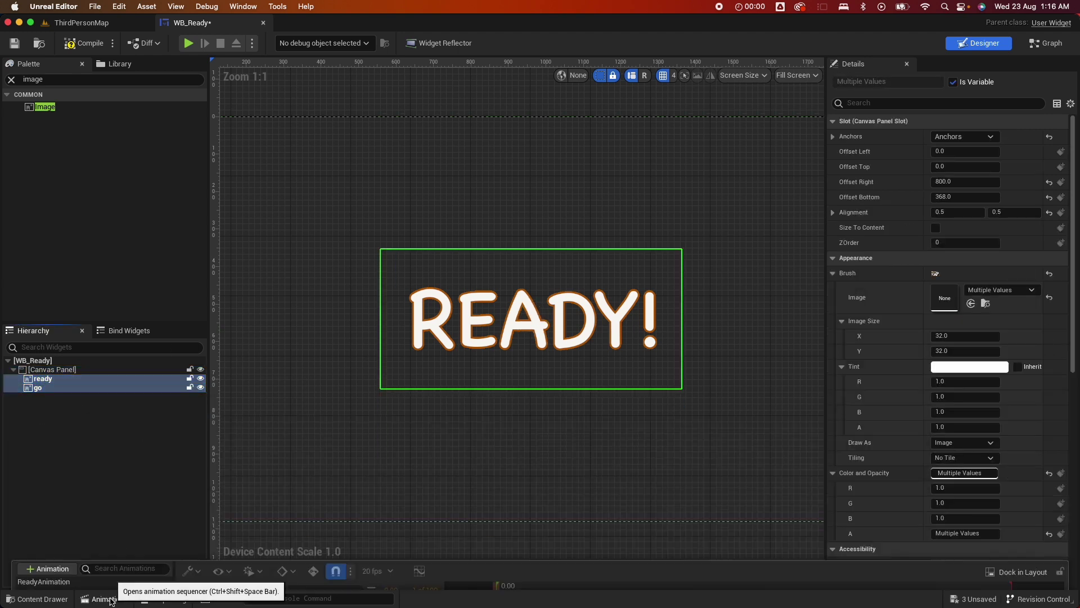
pyautogui.click(51, 422)
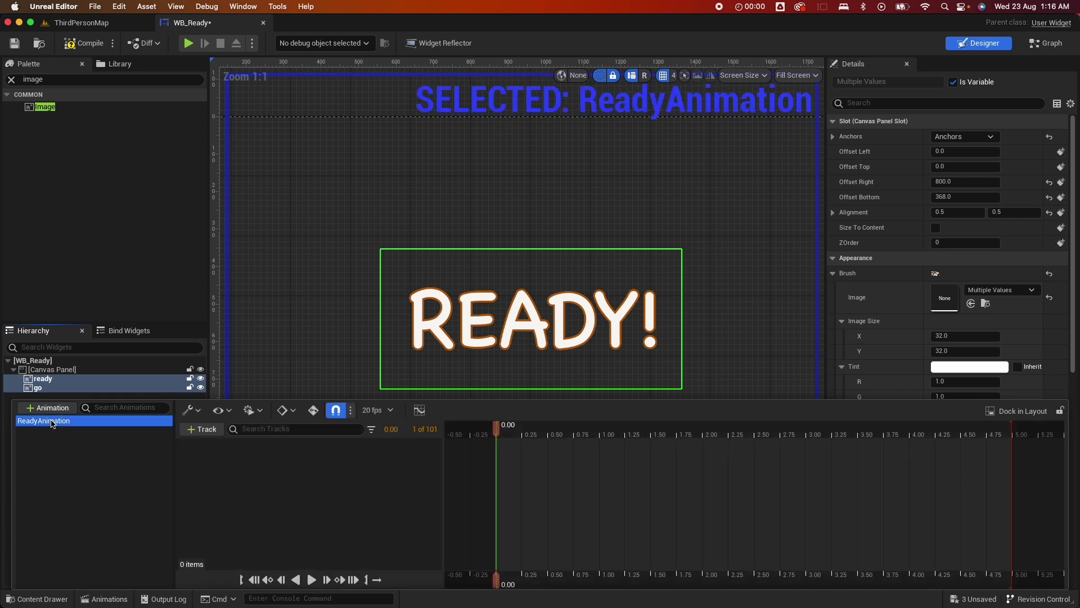
pyautogui.click(194, 432)
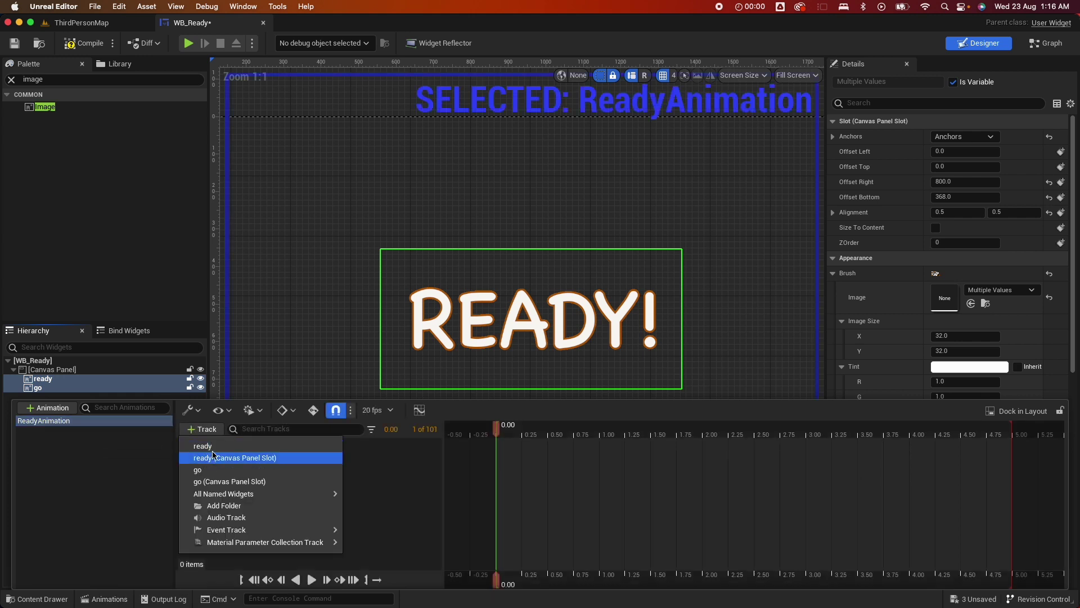
pyautogui.click(204, 445)
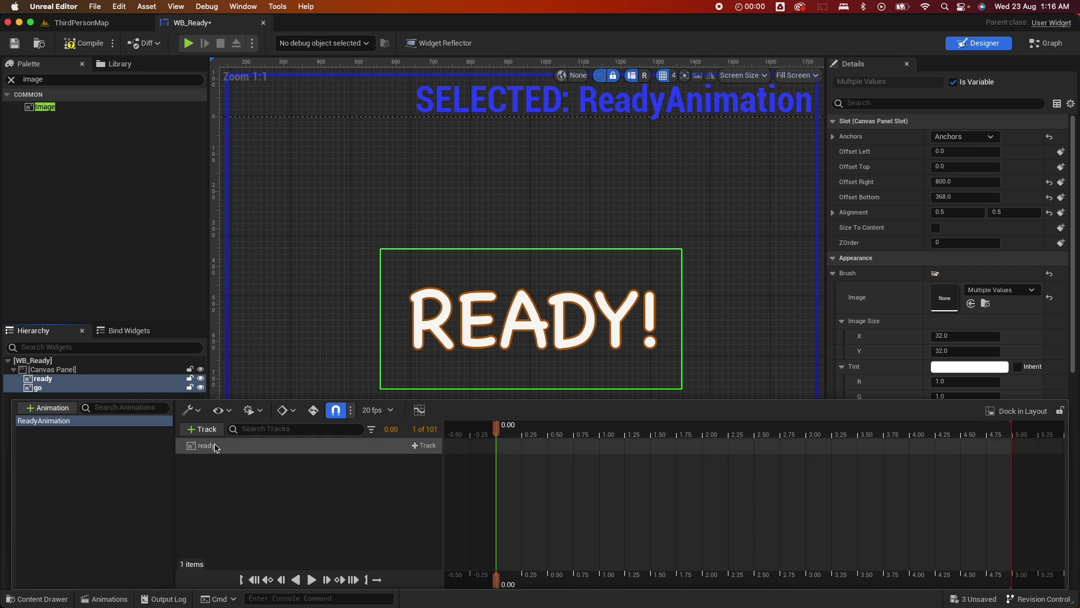
pyautogui.click(207, 430)
pyautogui.click(215, 470)
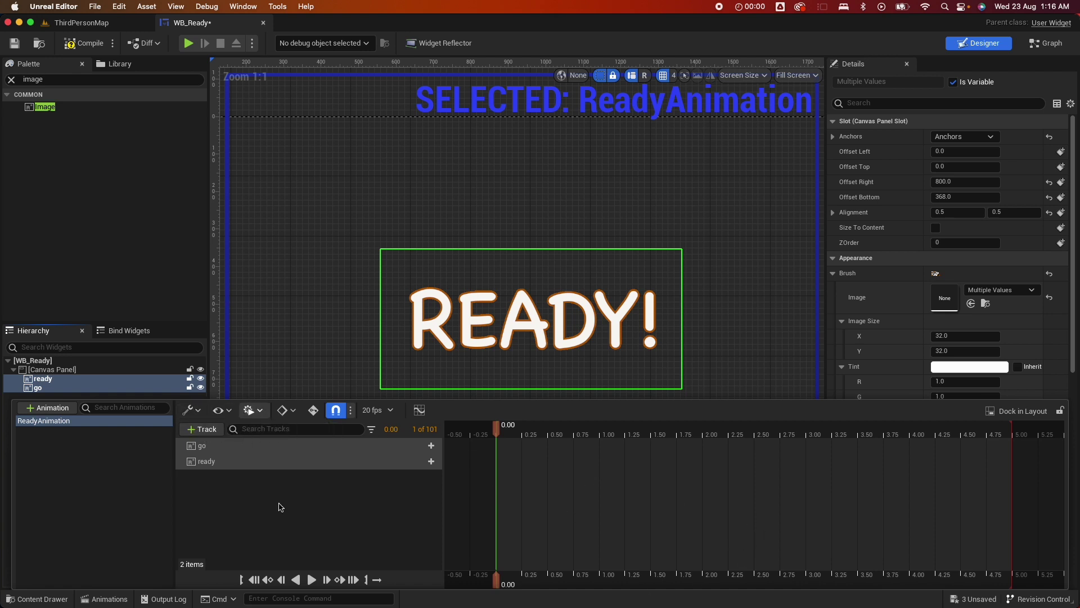
pyautogui.click(261, 411)
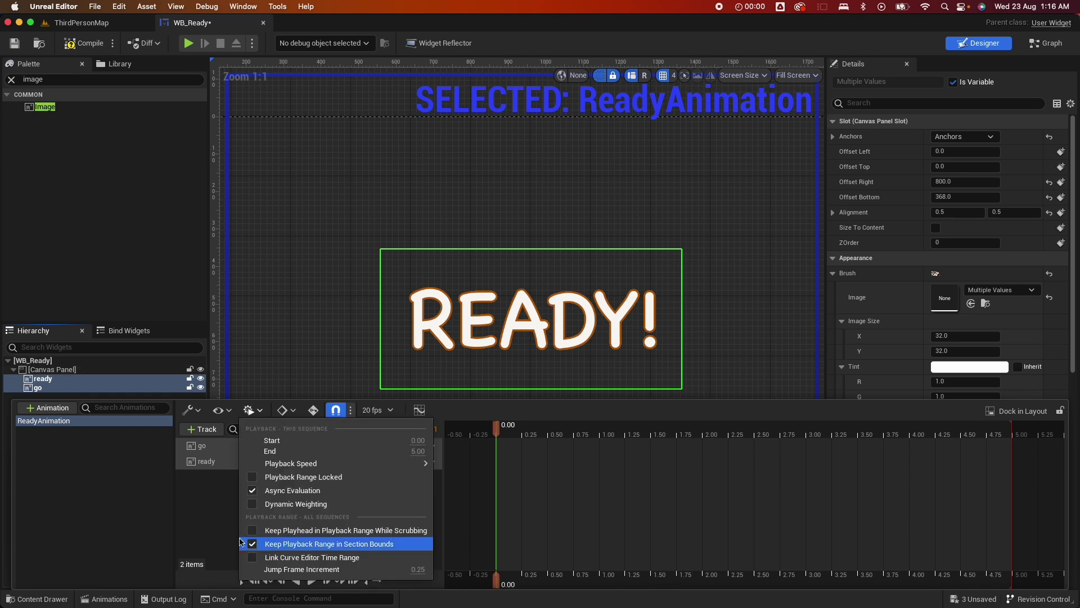
pyautogui.click(252, 411)
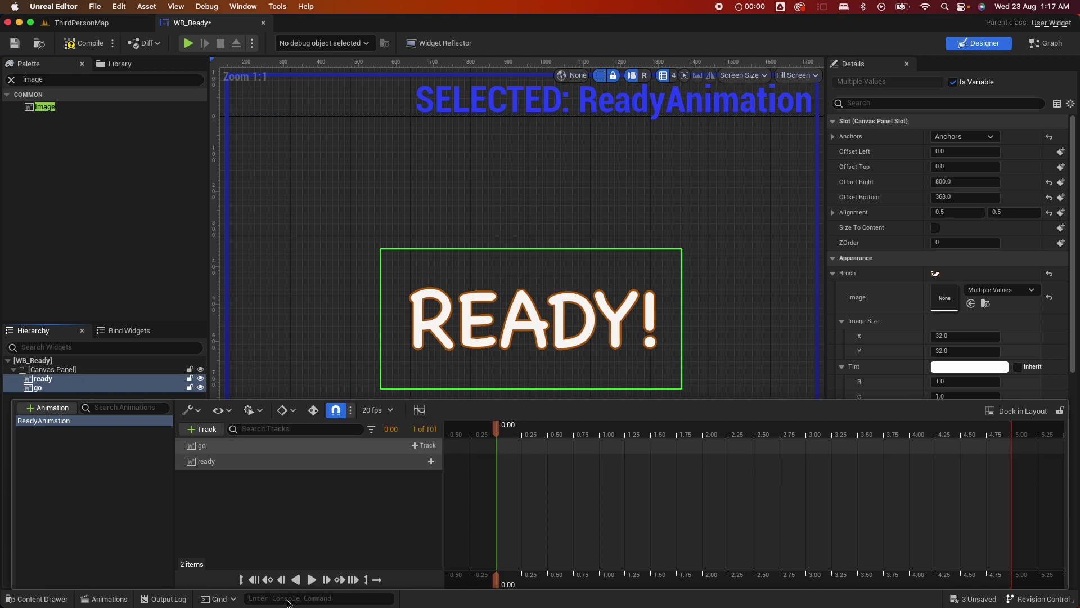
pyautogui.click(292, 413)
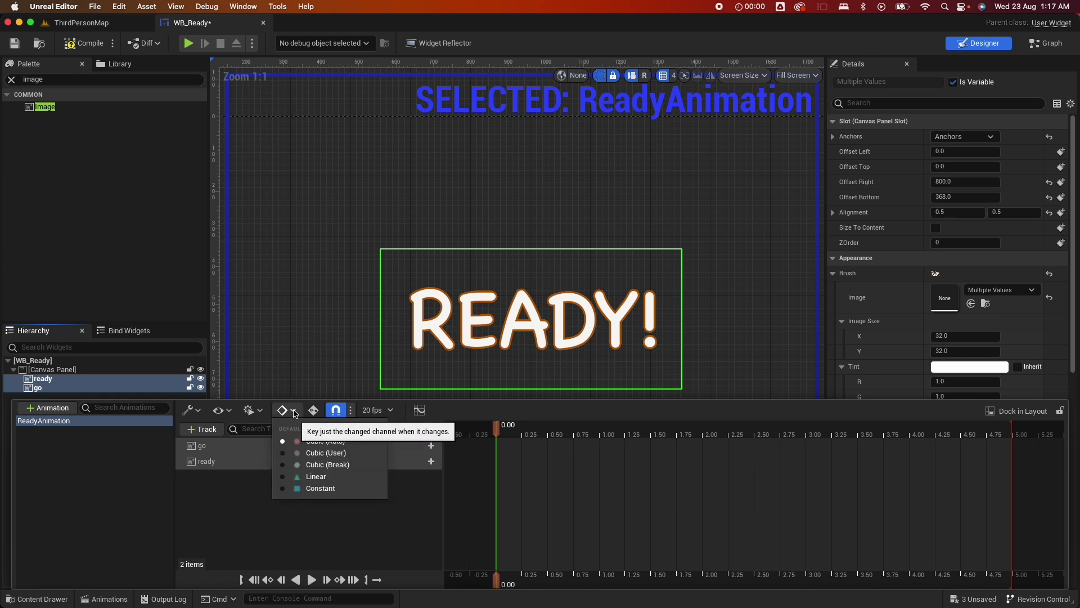
pyautogui.click(314, 410)
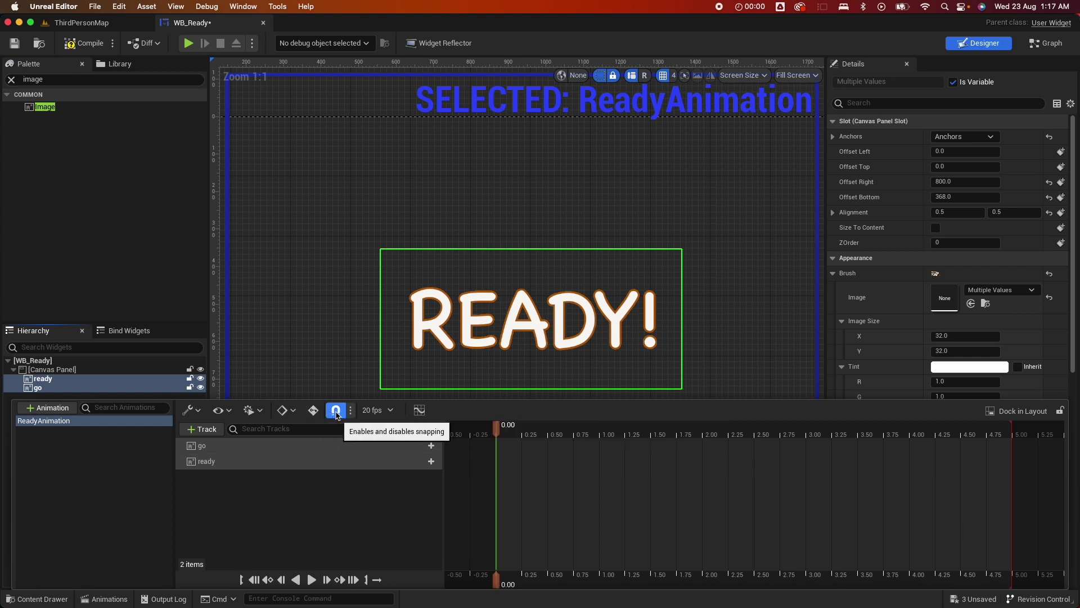
pyautogui.click(376, 415)
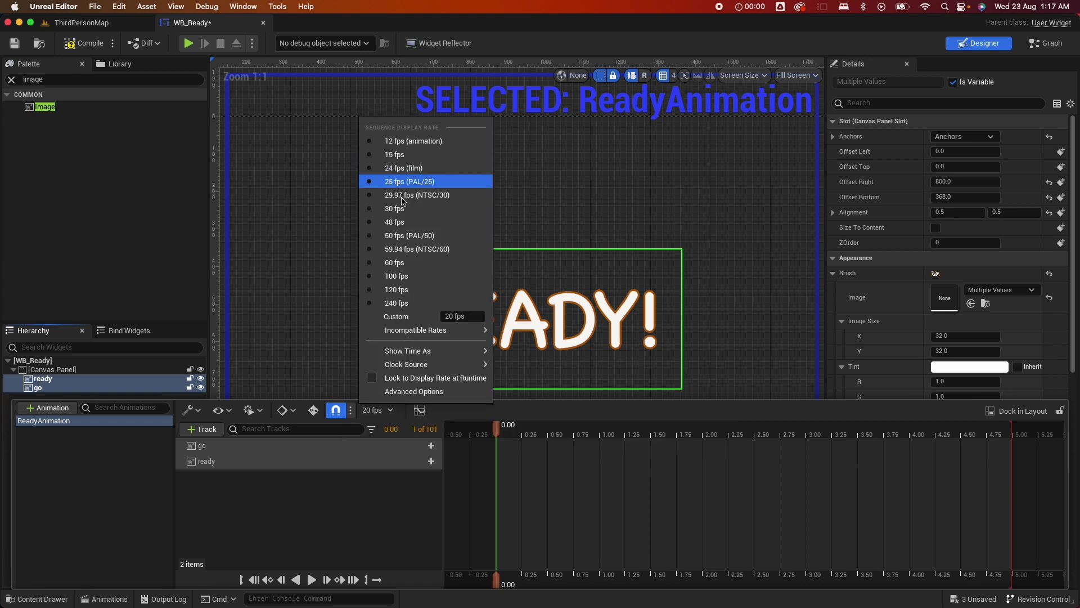
pyautogui.click(364, 515)
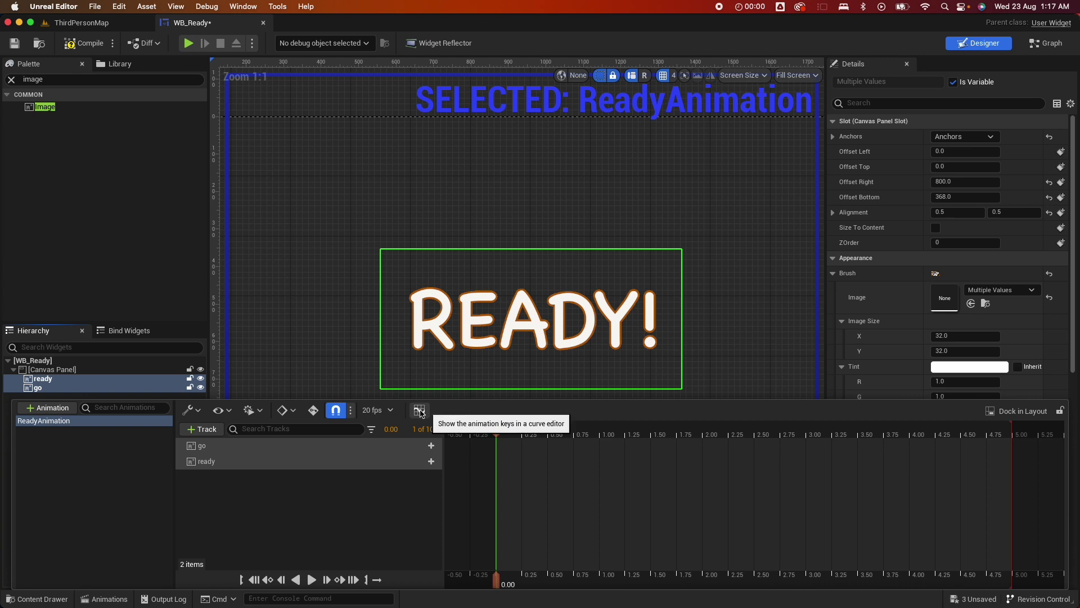
pyautogui.click(225, 462)
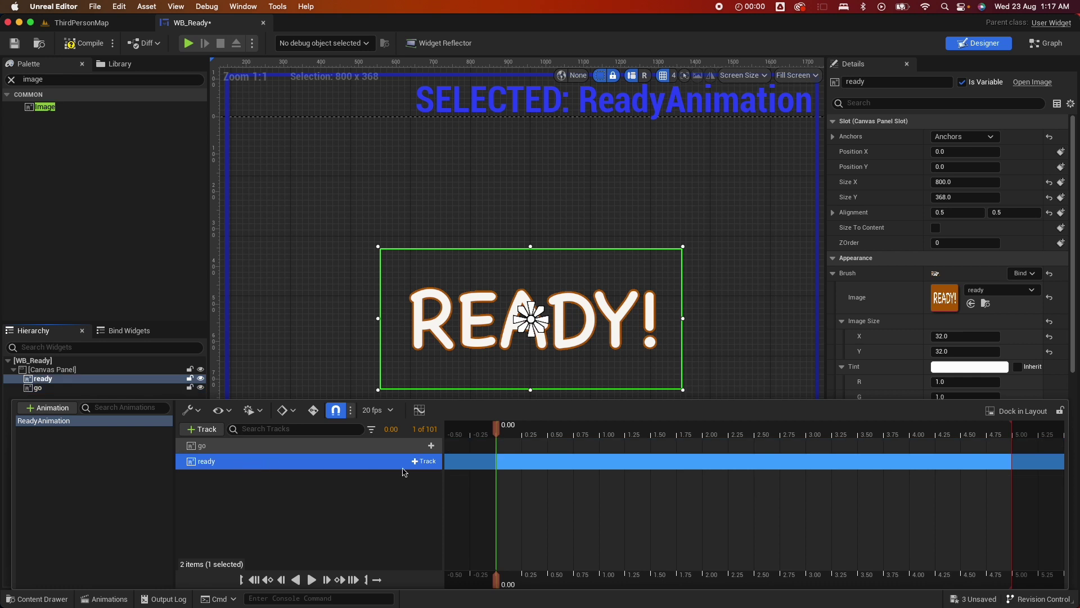
# Add a Transform track to the ready image and expand its Scale X/Y channels
pyautogui.click(424, 461)
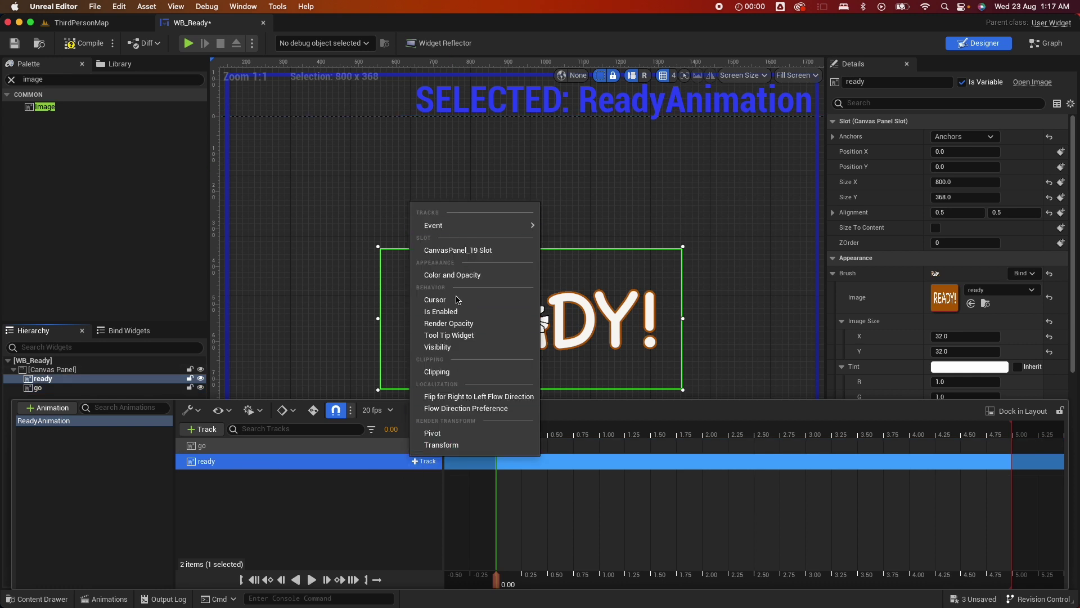
pyautogui.click(444, 444)
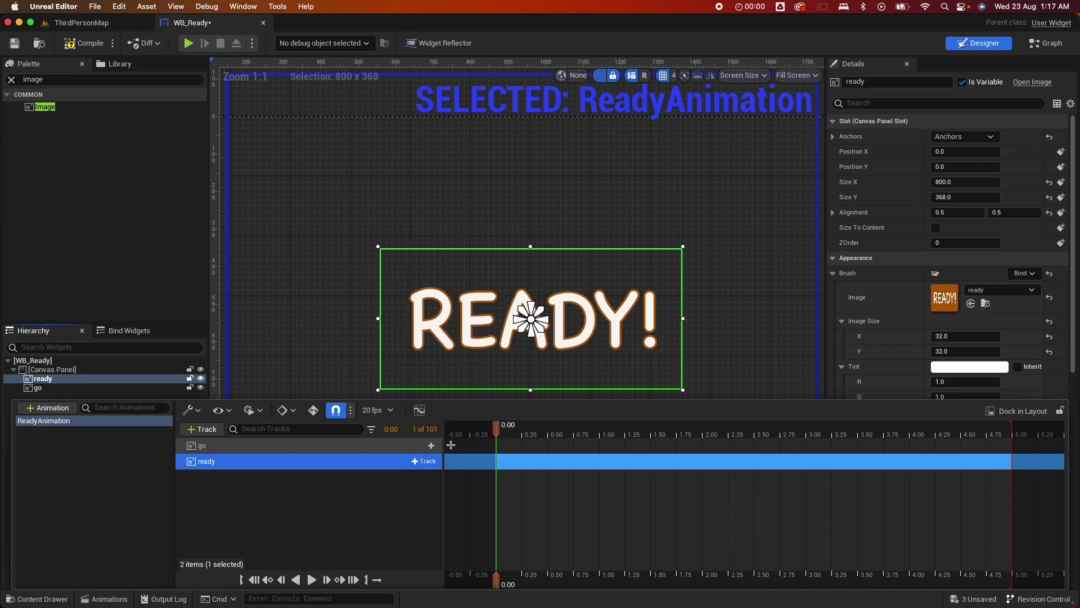
pyautogui.click(329, 523)
pyautogui.click(187, 477)
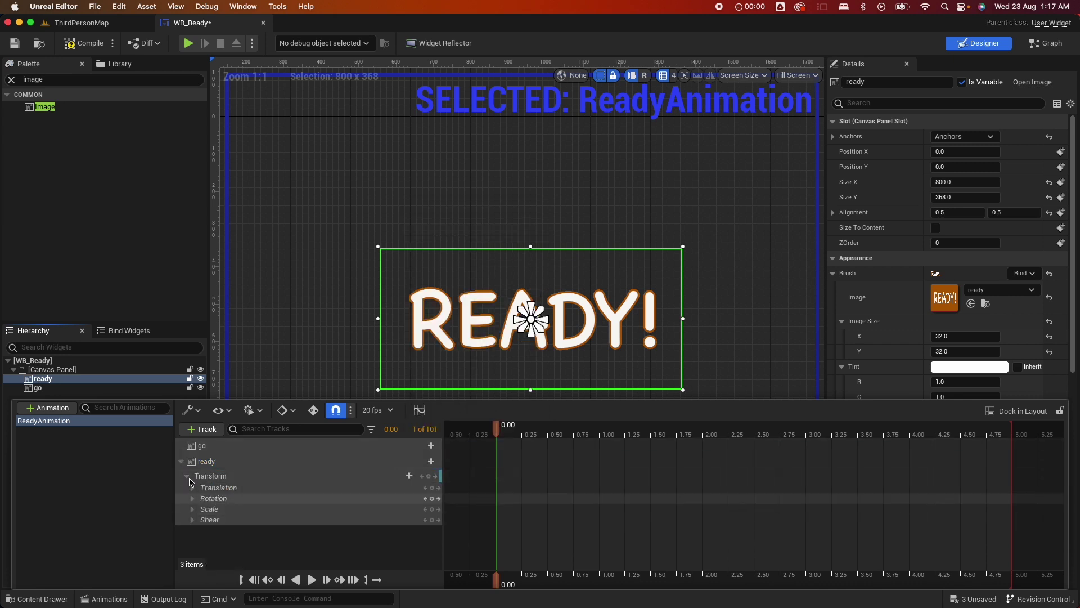
pyautogui.click(192, 510)
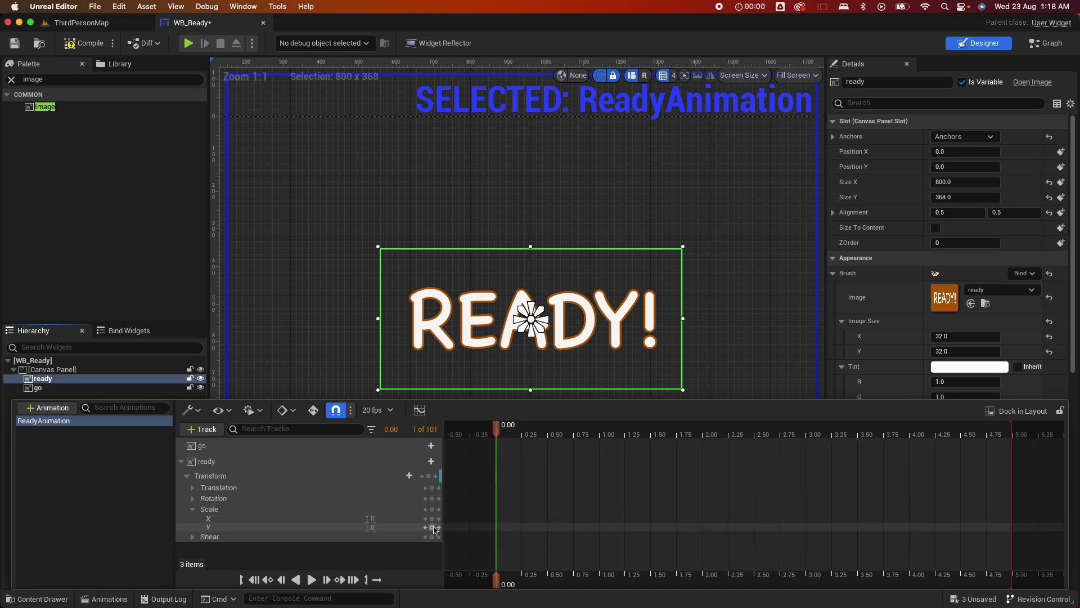
# Key ready's Scale X and Y to 1.25 at 0.15 s and 1.0 at 0.25 s
pyautogui.moveTo(497, 435); pyautogui.dragTo(511, 435)
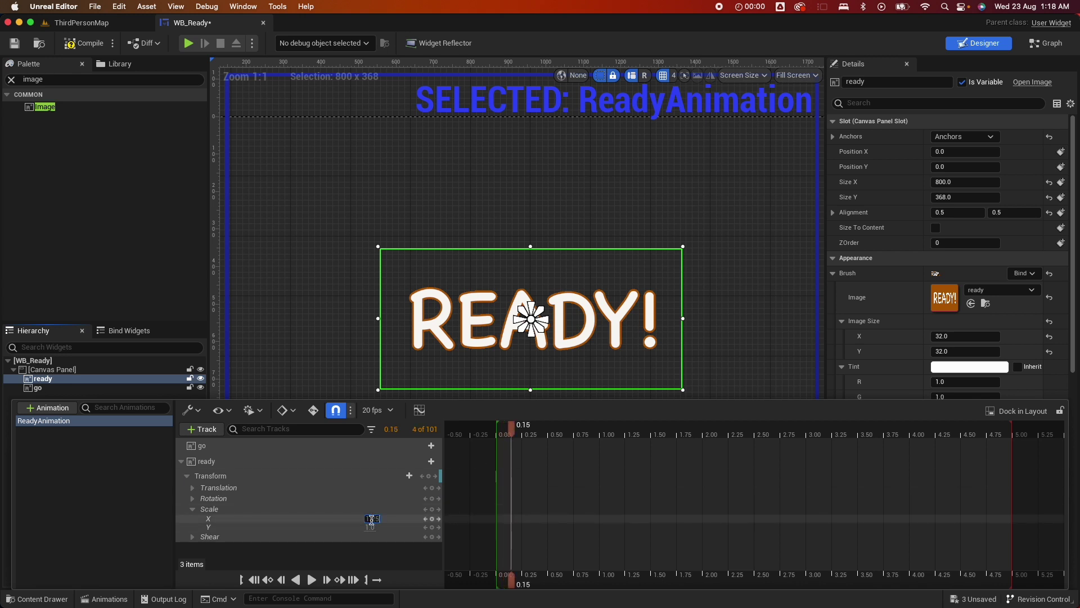
pyautogui.press('Return')
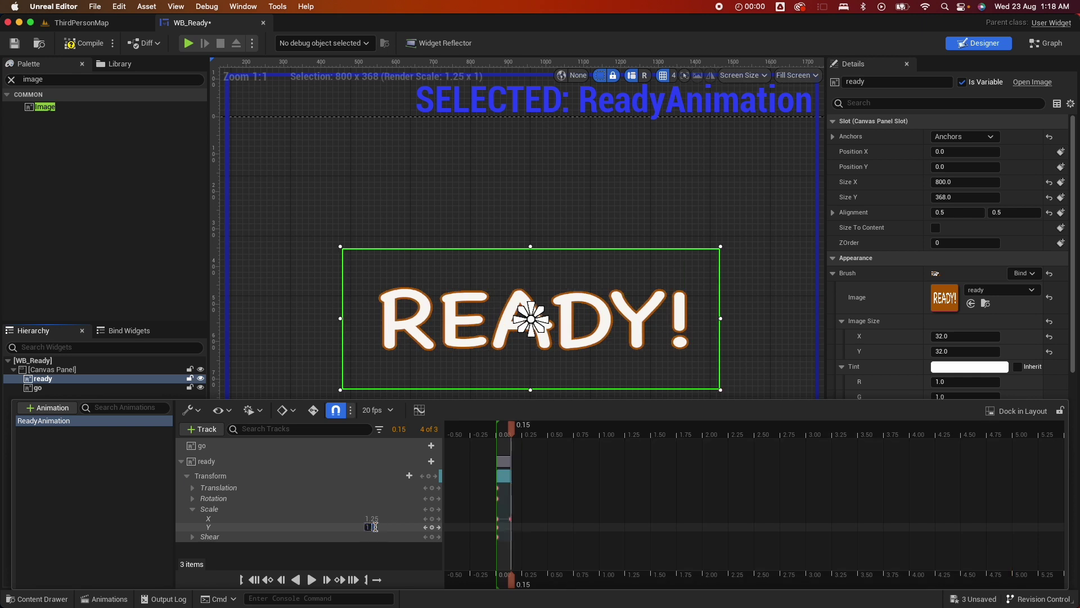
pyautogui.press('Return')
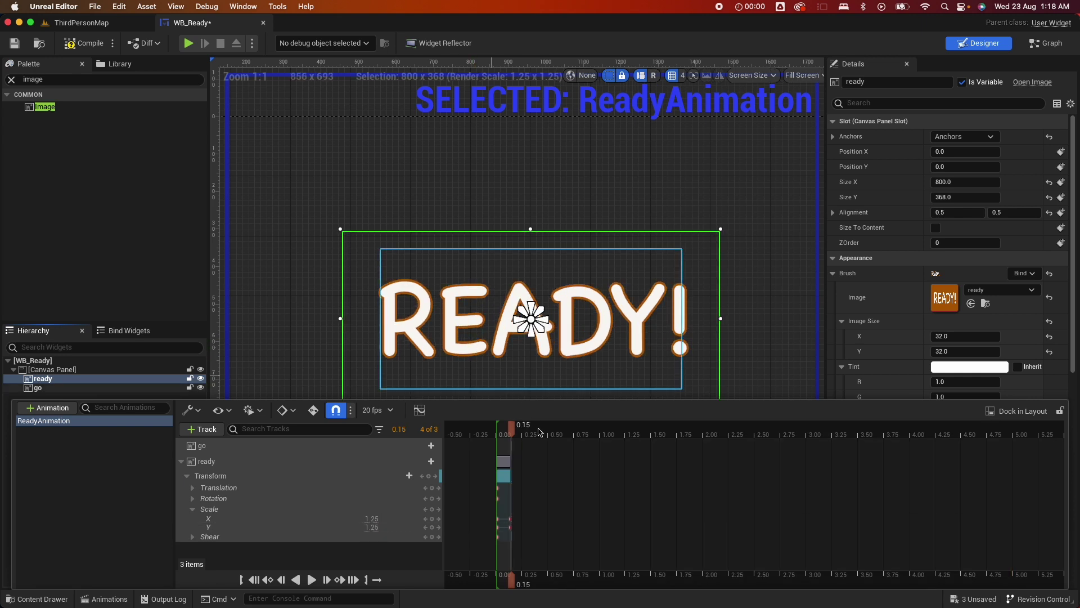
pyautogui.moveTo(516, 432); pyautogui.dragTo(522, 432)
pyautogui.click(370, 518)
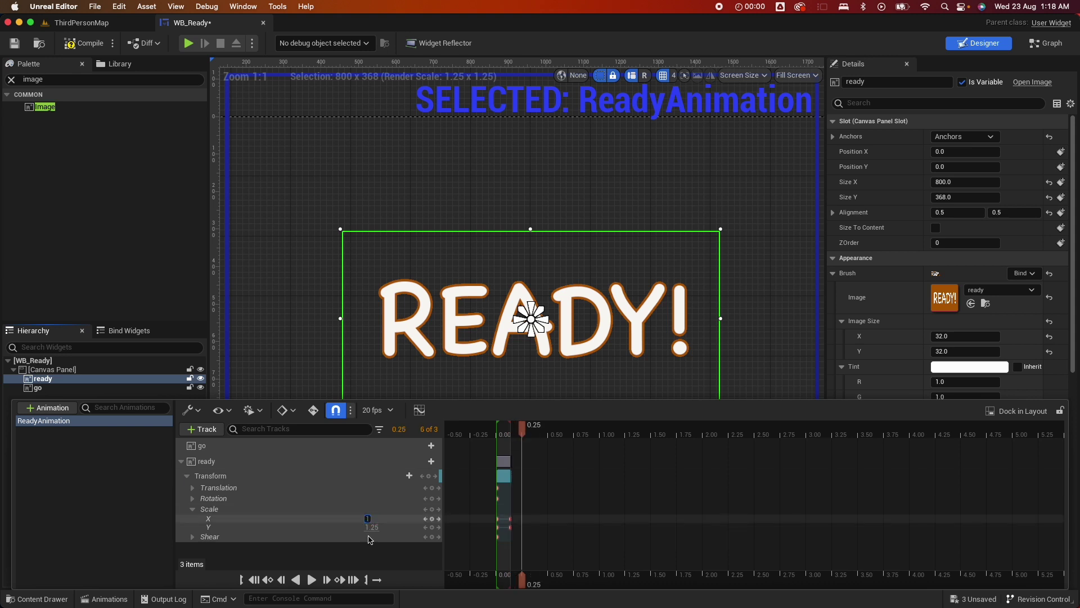
pyautogui.write('1')
pyautogui.press('Return')
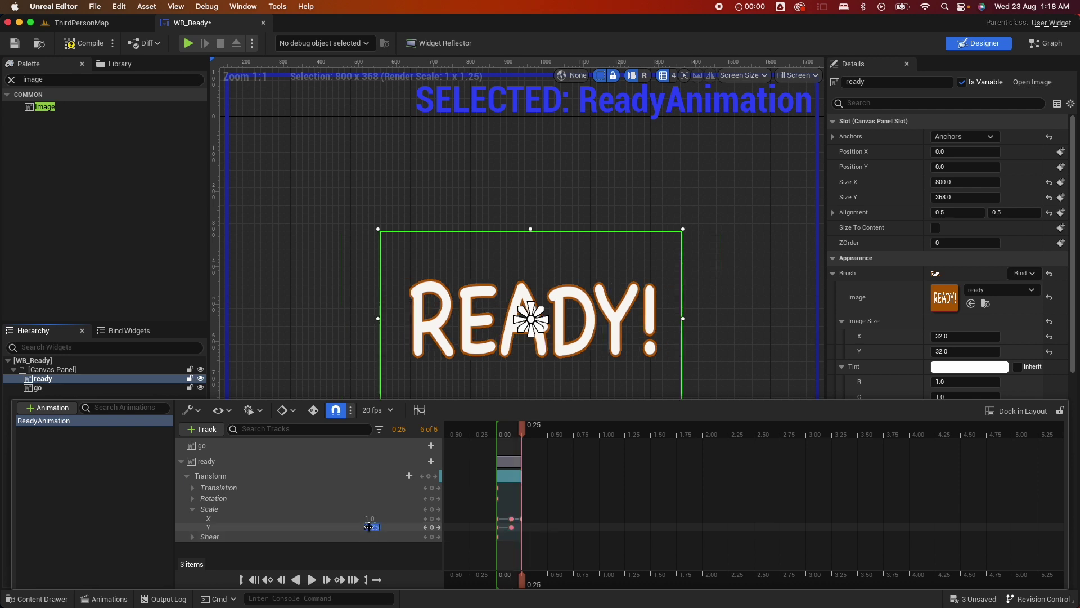
pyautogui.press('Return')
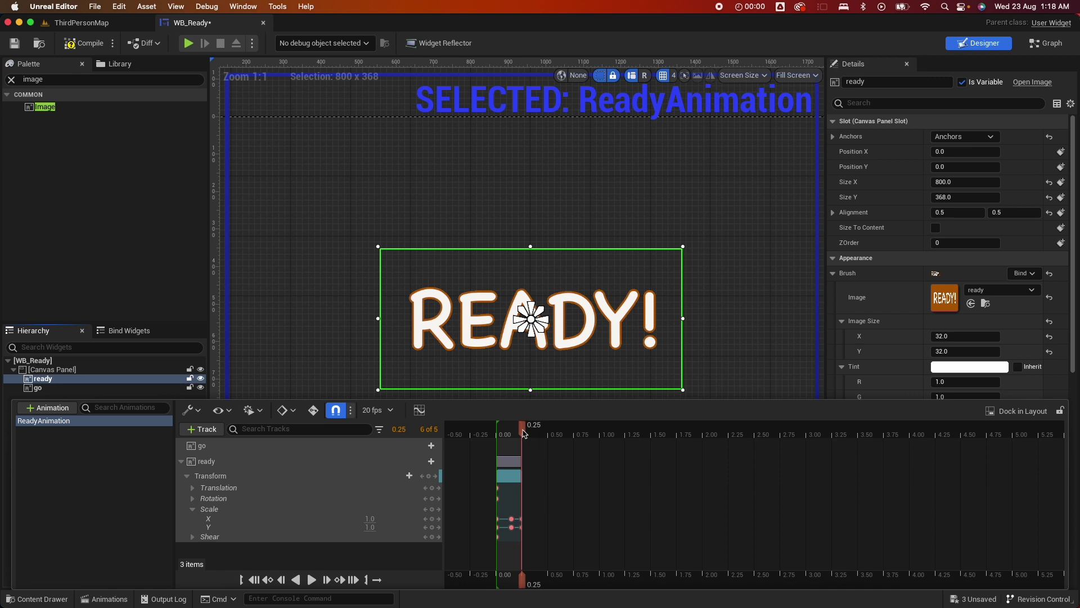
pyautogui.moveTo(523, 433); pyautogui.dragTo(537, 433)
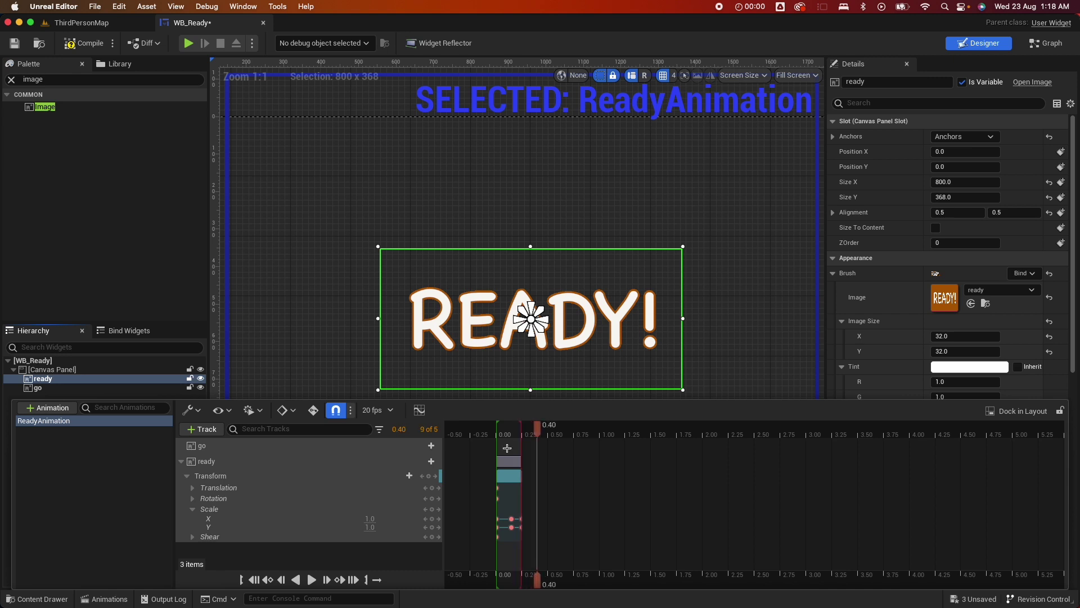
# Add a Color and Opacity track to ready and set its alpha to 0
pyautogui.click(424, 461)
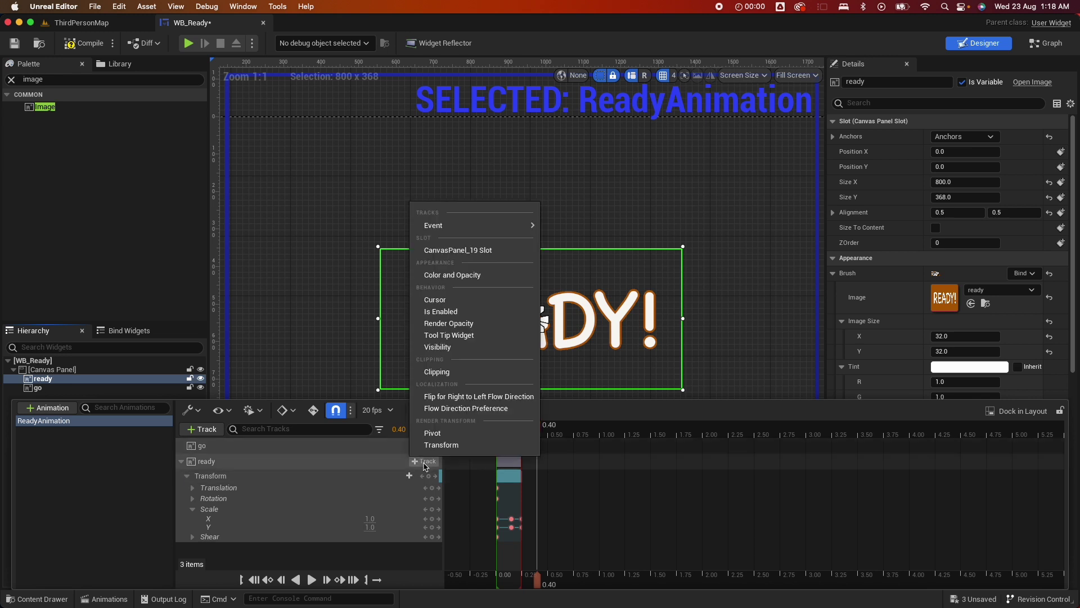
pyautogui.click(457, 276)
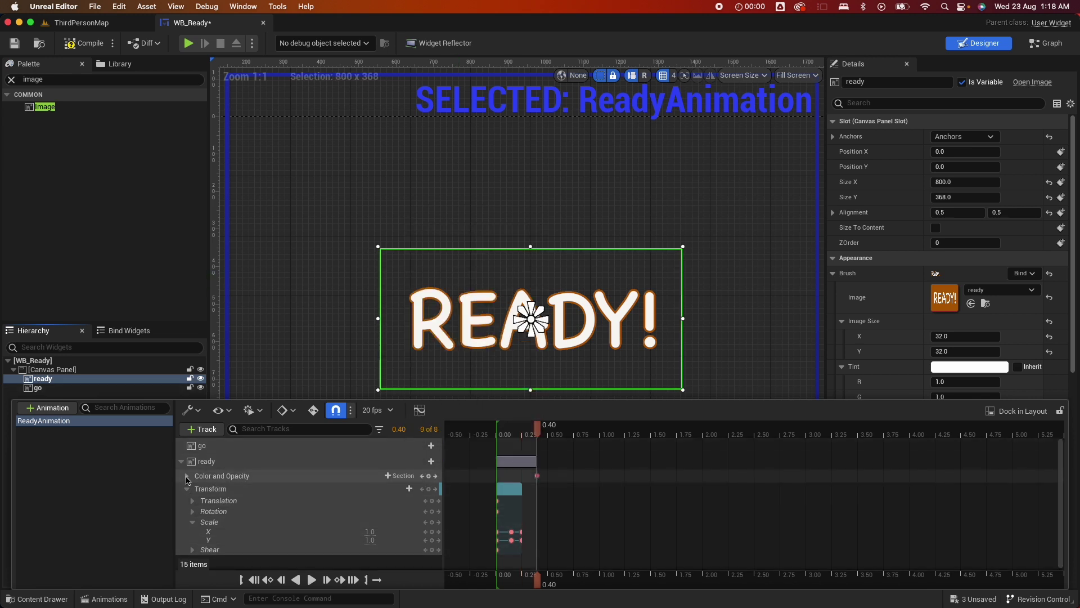
pyautogui.click(187, 477)
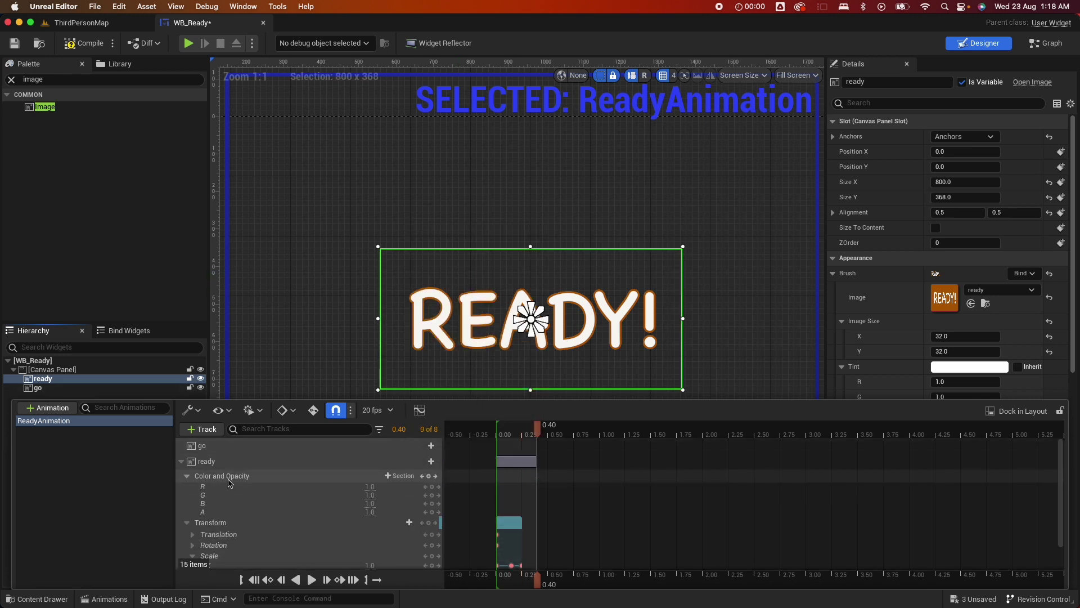
pyautogui.click(371, 512)
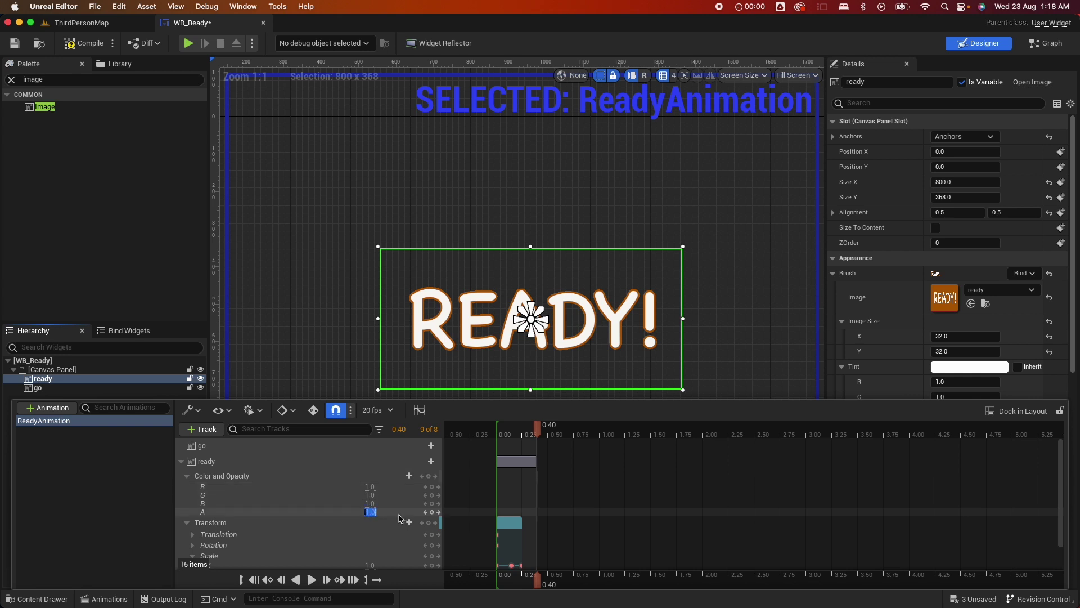
pyautogui.write('0')
pyautogui.press('Return')
# Key ready's alpha to 1.0 at 0.25 s and scrub to preview the fade-in
pyautogui.moveTo(540, 431)
pyautogui.mouseDown()
pyautogui.moveTo(502, 437)
pyautogui.moveTo(521, 438)
pyautogui.mouseUp()
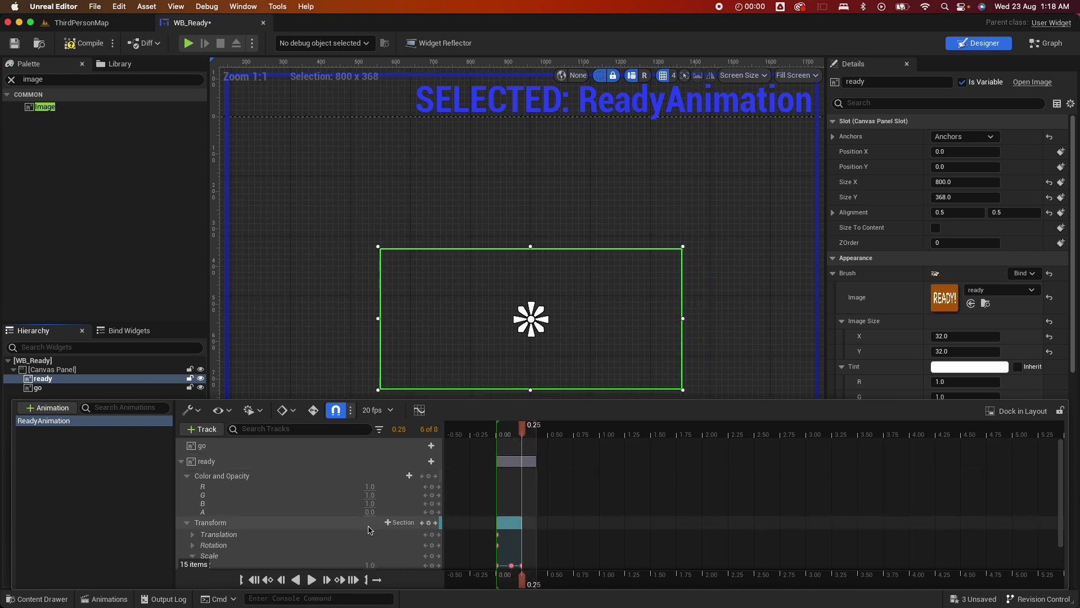
pyautogui.click(431, 512)
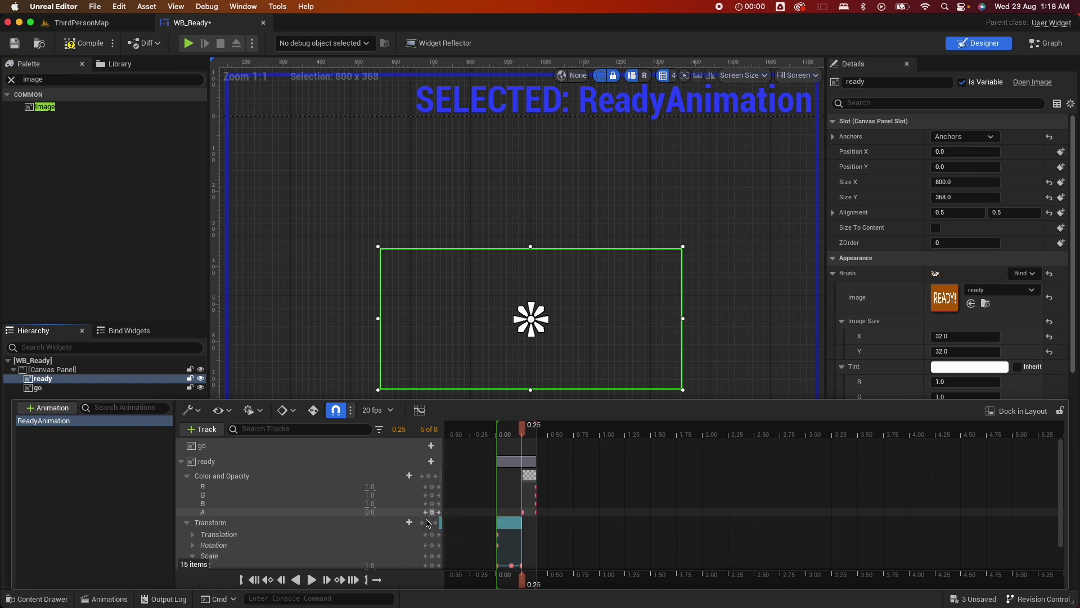
pyautogui.write('1')
pyautogui.press('Return')
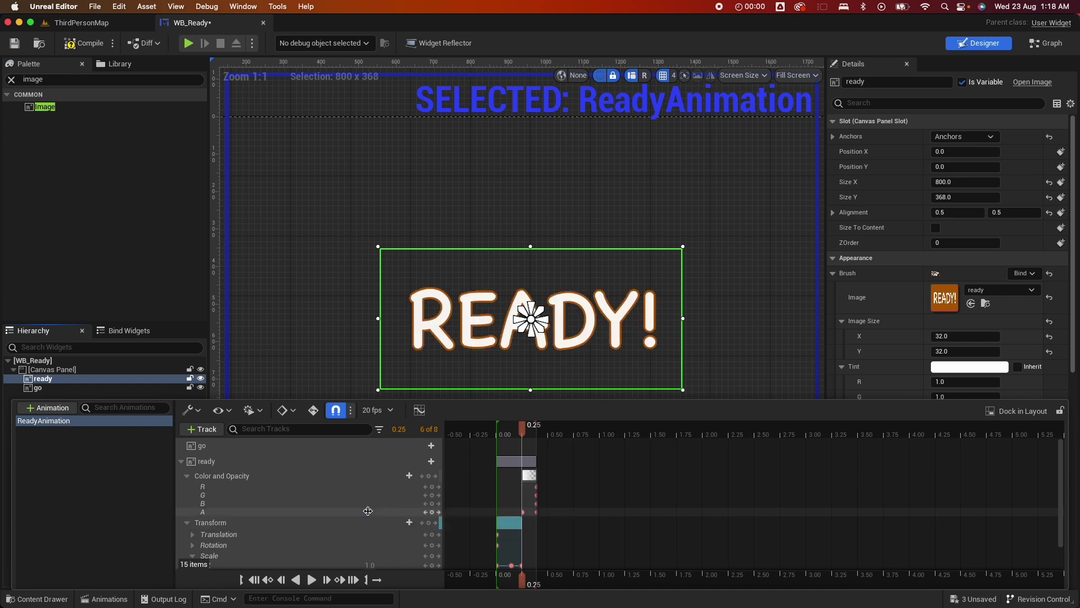
pyautogui.moveTo(523, 432); pyautogui.dragTo(549, 437)
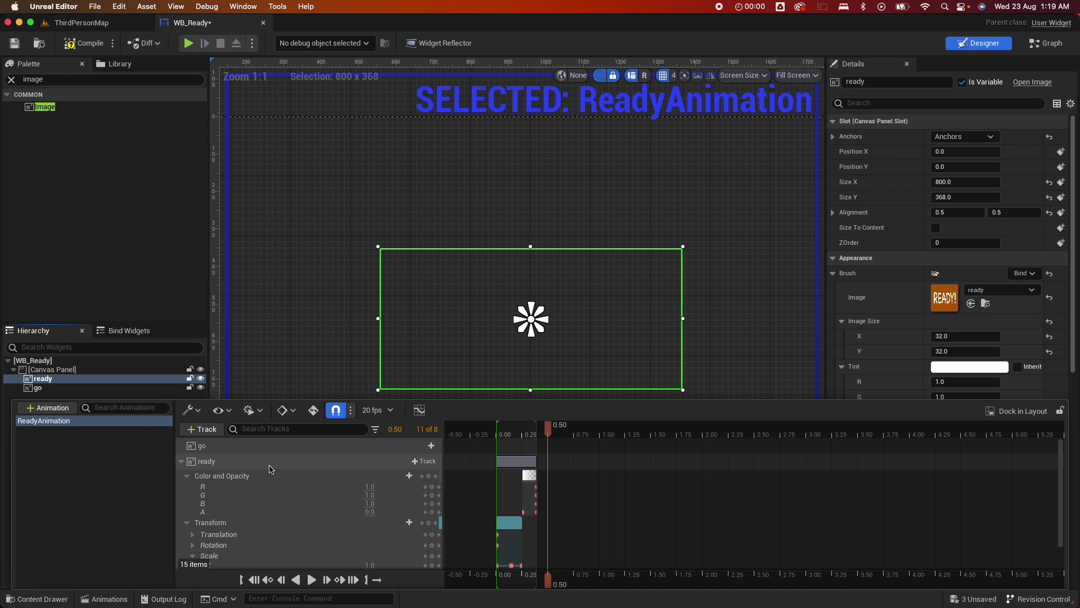
# Add a Color and Opacity track to the go image and expand its channels
pyautogui.click(188, 465)
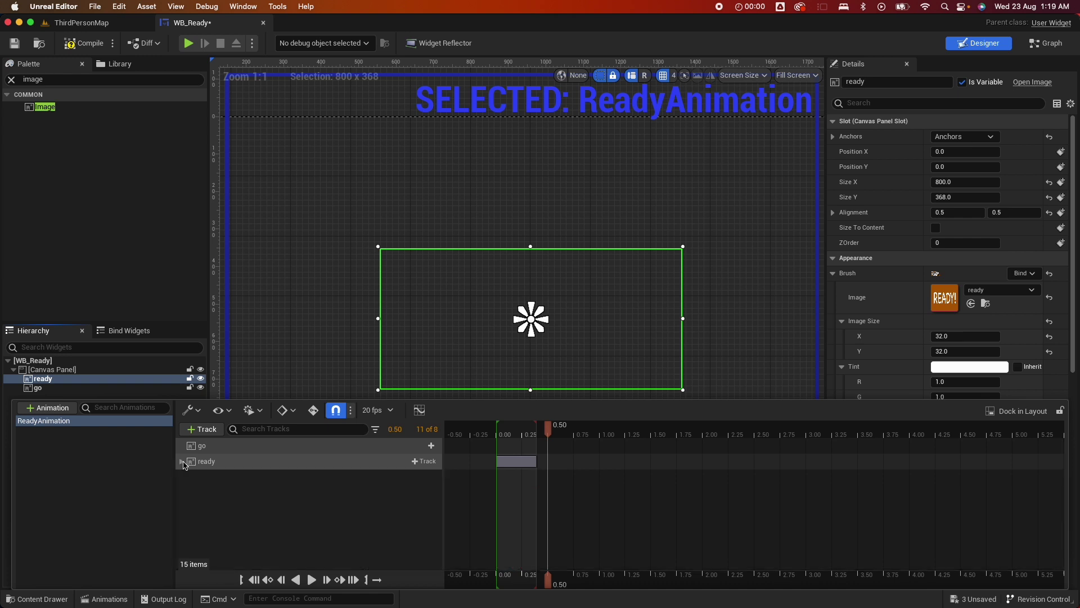
pyautogui.click(423, 446)
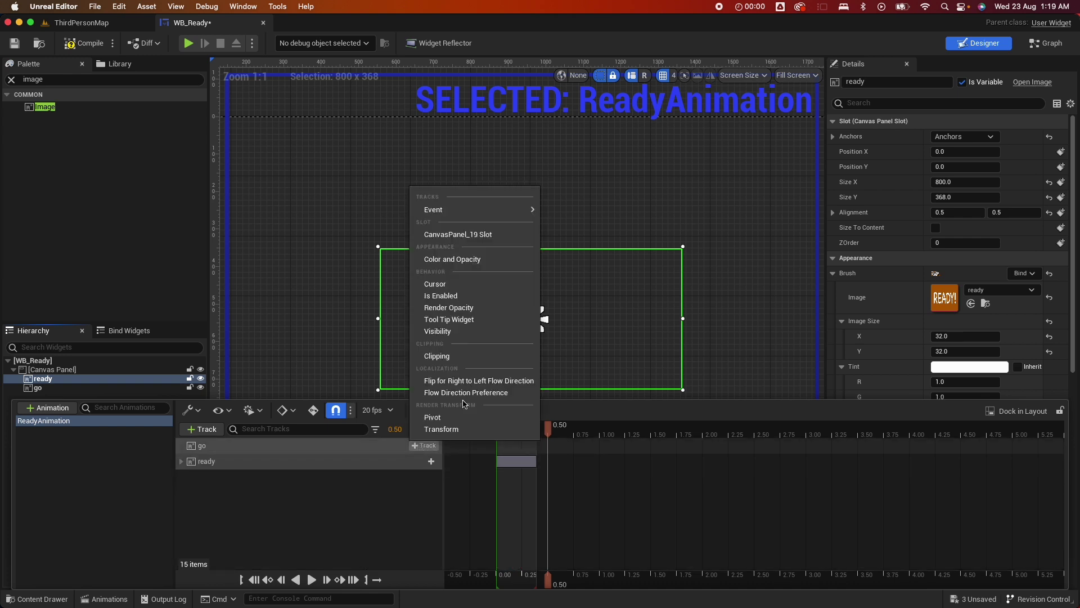
pyautogui.click(457, 260)
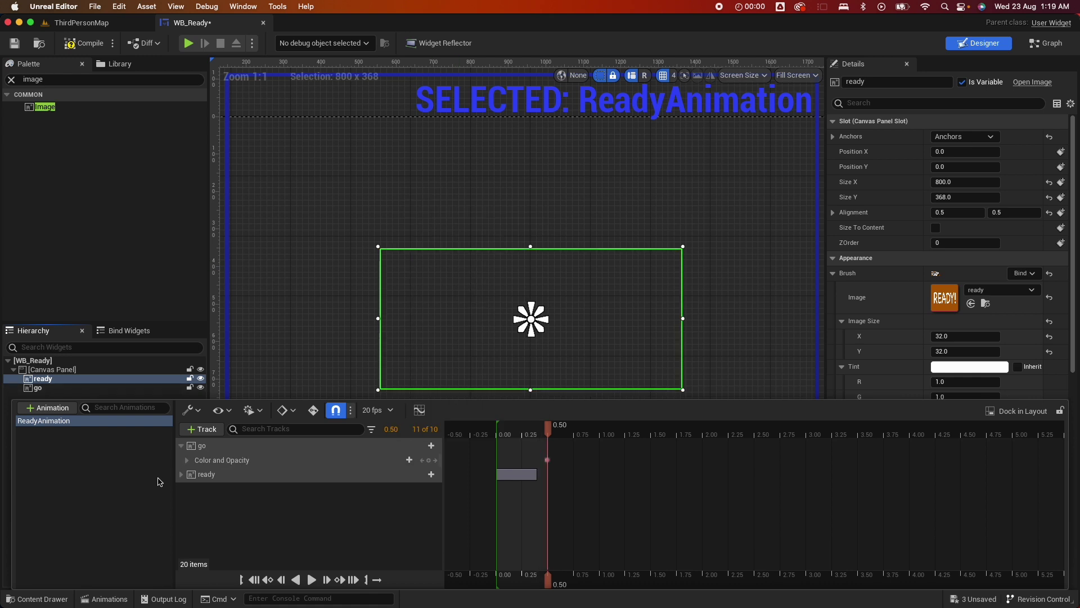
pyautogui.click(187, 460)
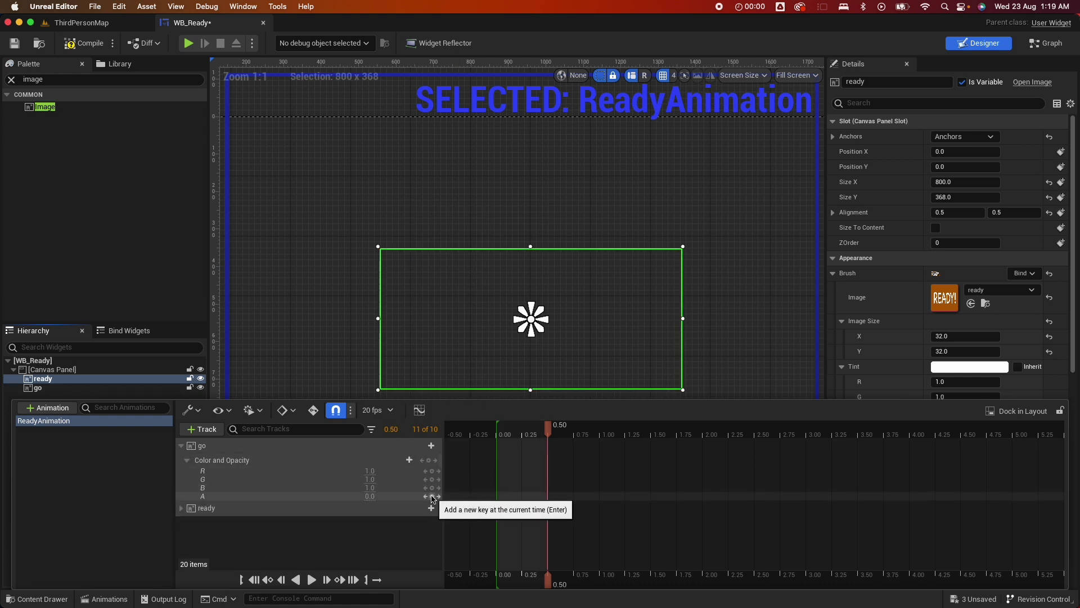
# Key go's alpha to 1.0 at 0.60 seconds
pyautogui.moveTo(551, 435); pyautogui.dragTo(559, 435)
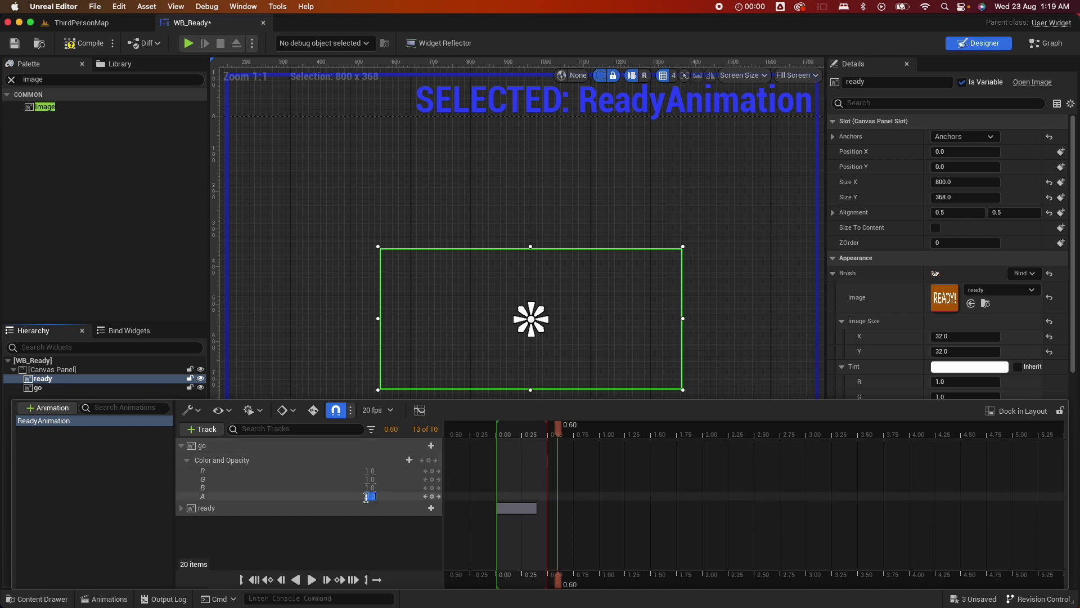
pyautogui.write('1')
pyautogui.press('Return')
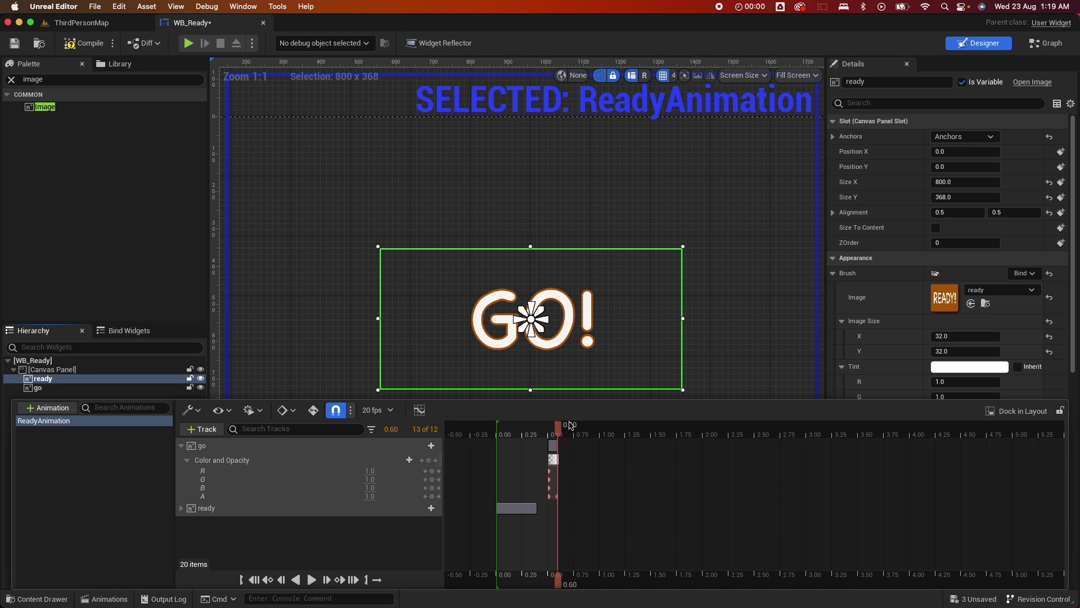
pyautogui.moveTo(561, 433); pyautogui.dragTo(568, 433)
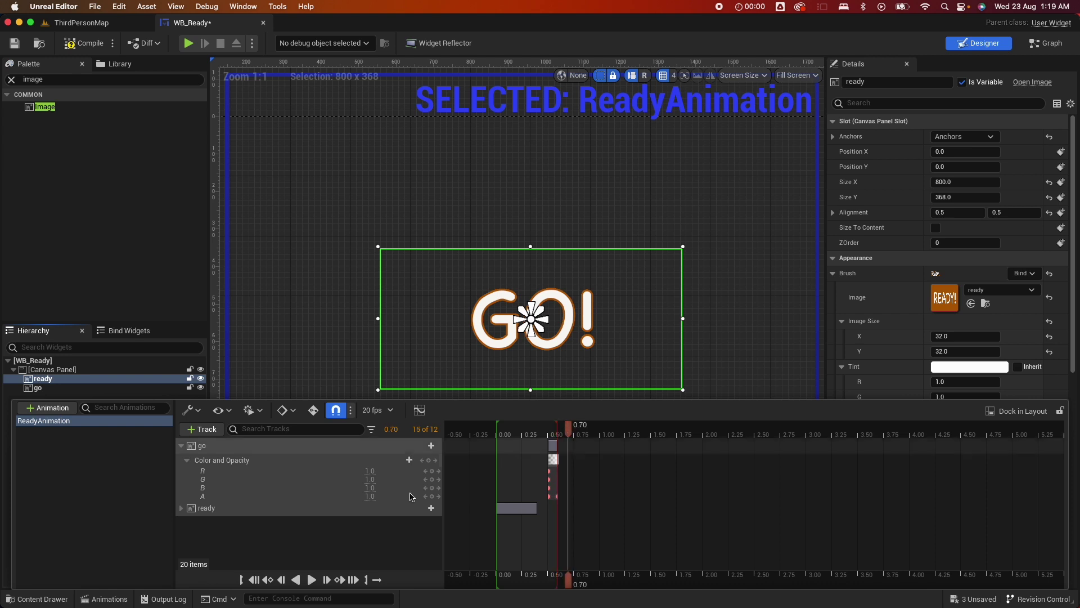
# Add a Transform track to go and key its Scale at 0.60
pyautogui.click(431, 446)
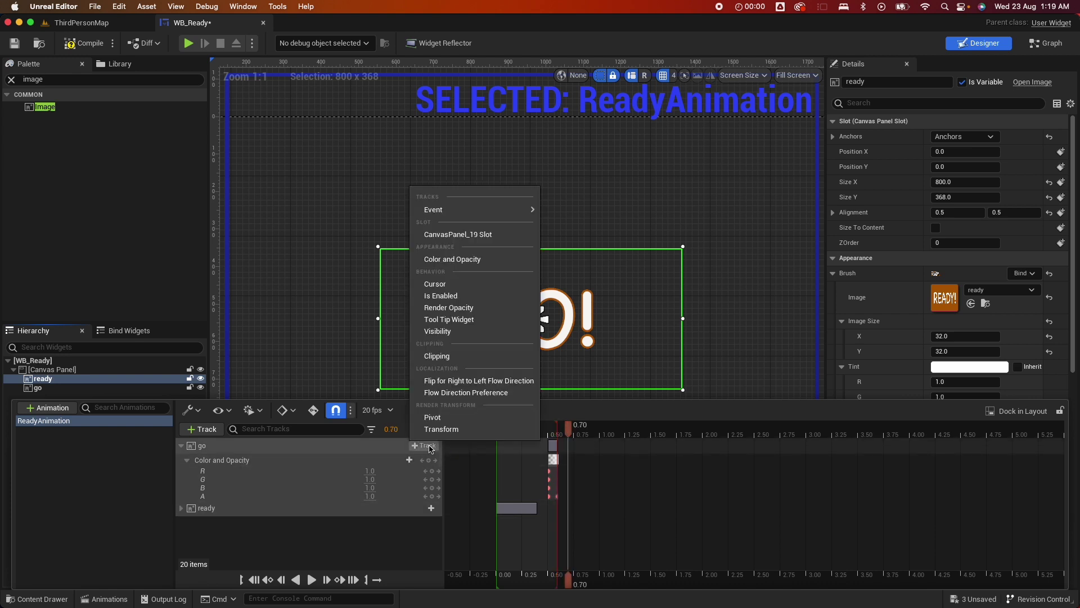
pyautogui.click(463, 430)
pyautogui.moveTo(572, 432); pyautogui.dragTo(559, 437)
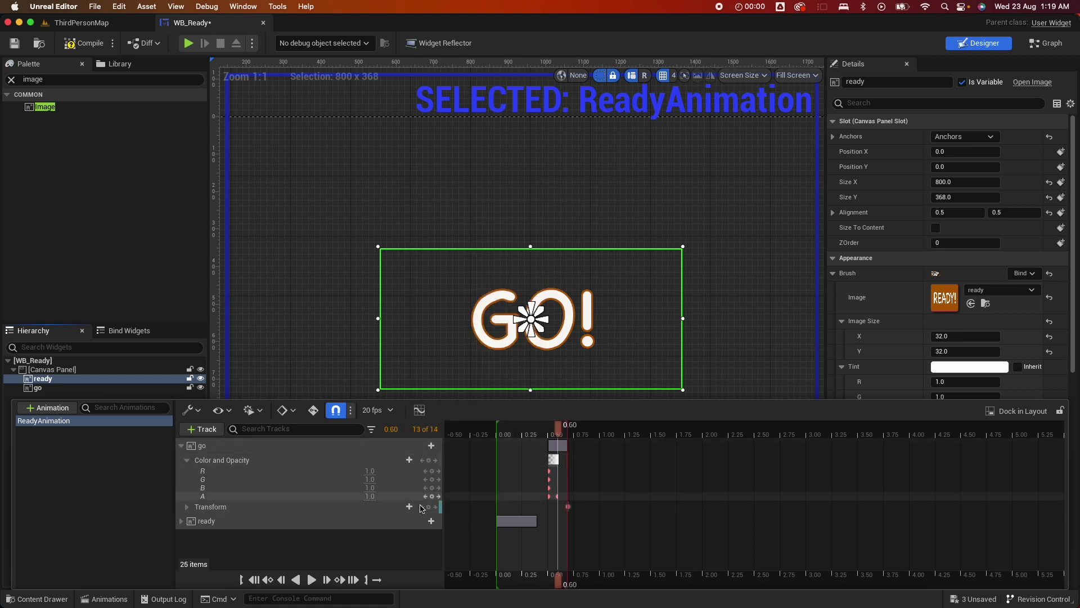
pyautogui.click(187, 507)
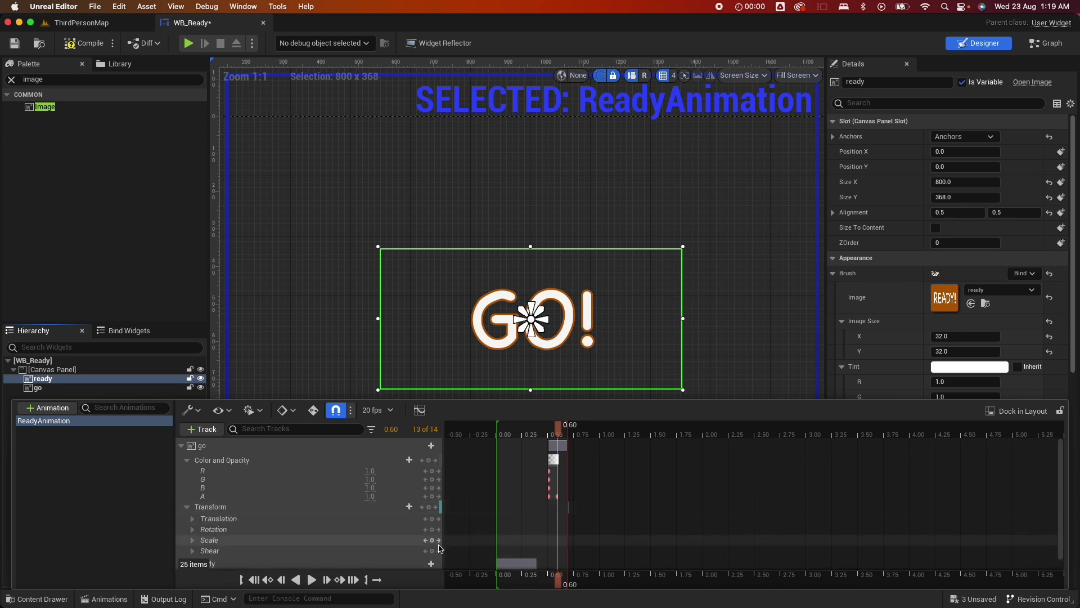
pyautogui.click(193, 540)
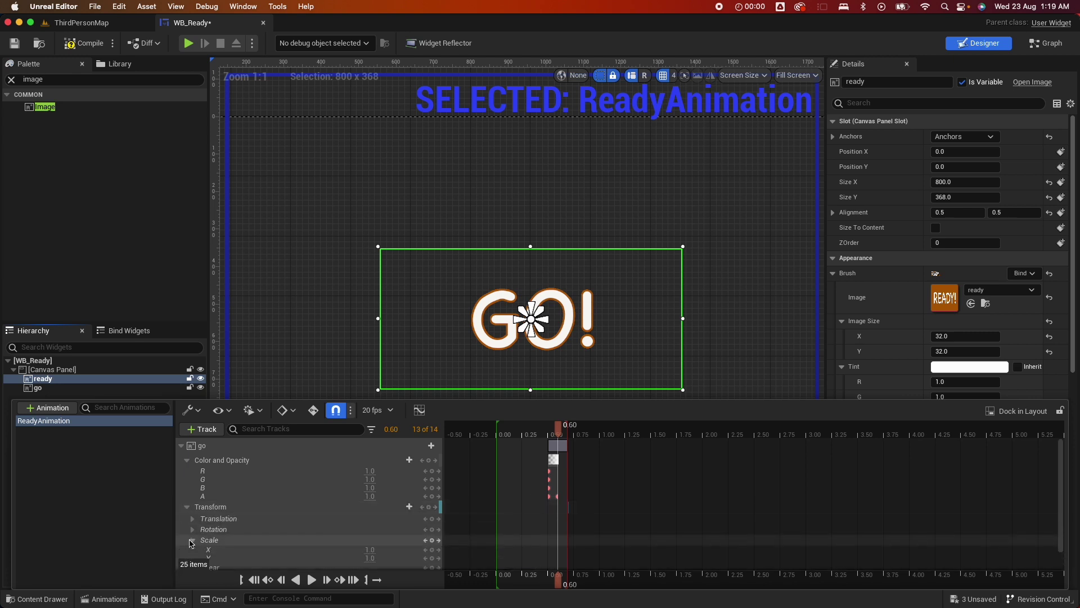
pyautogui.click(432, 550)
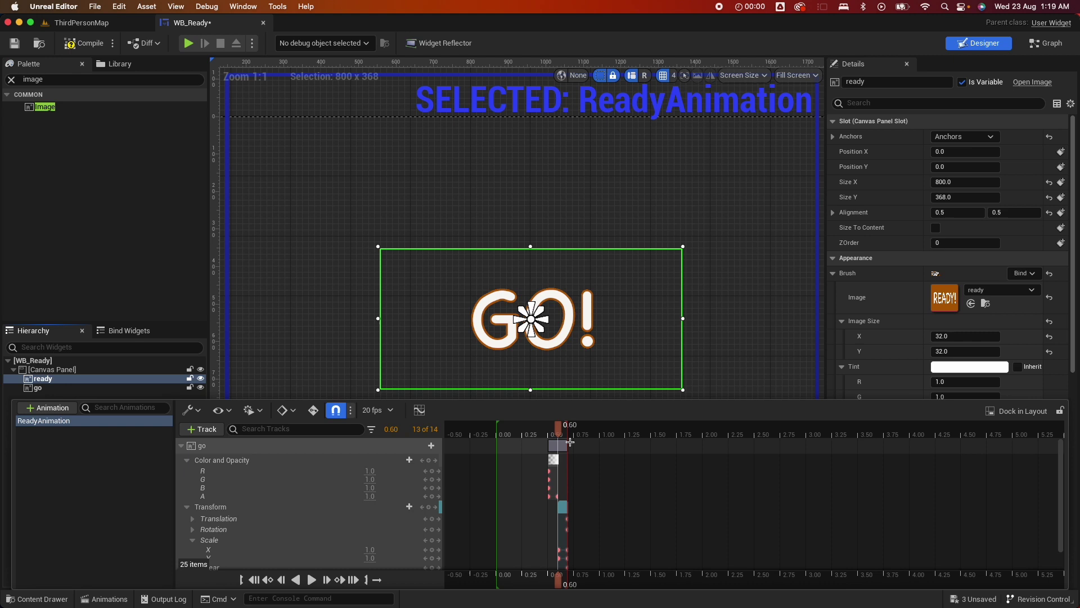
# Set go's Scale X and Y to 1.25 at 0.70 seconds
pyautogui.moveTo(568, 433); pyautogui.dragTo(569, 433)
pyautogui.scroll(-1, 405, 543)
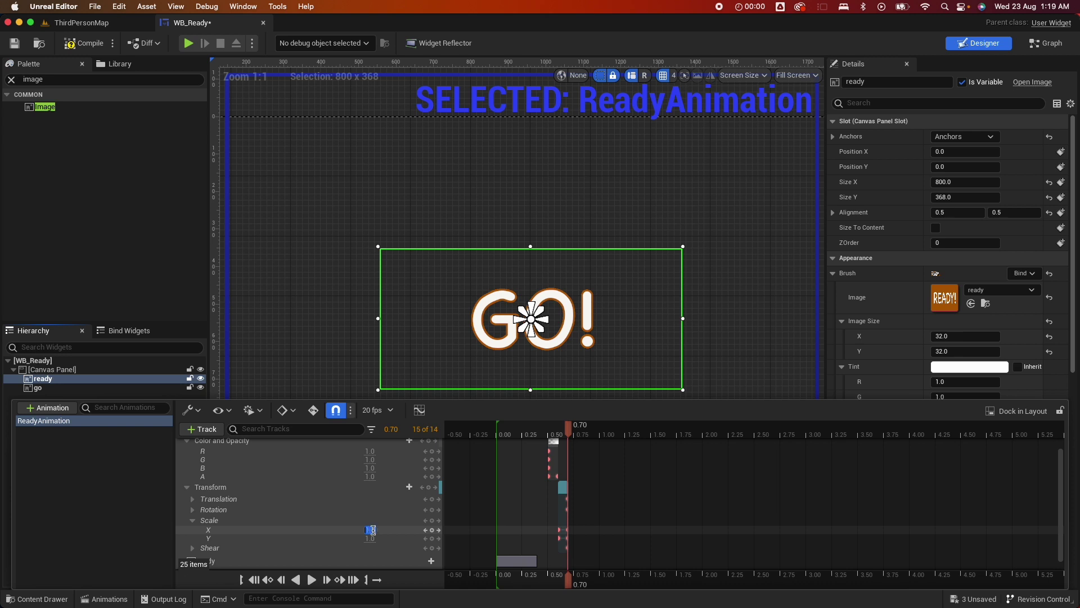
pyautogui.press('Return')
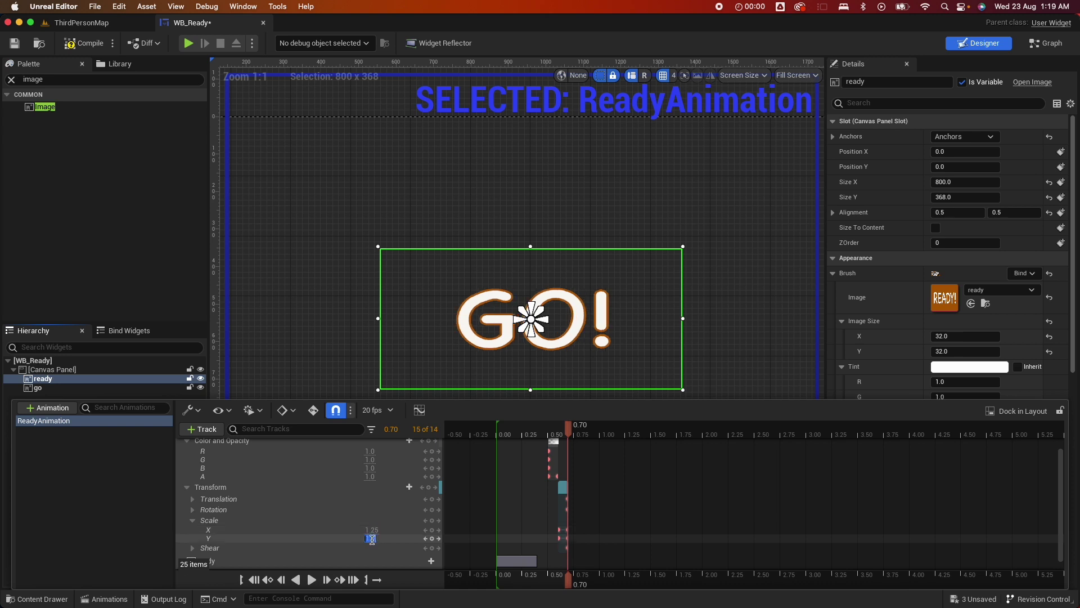
pyautogui.press('Return')
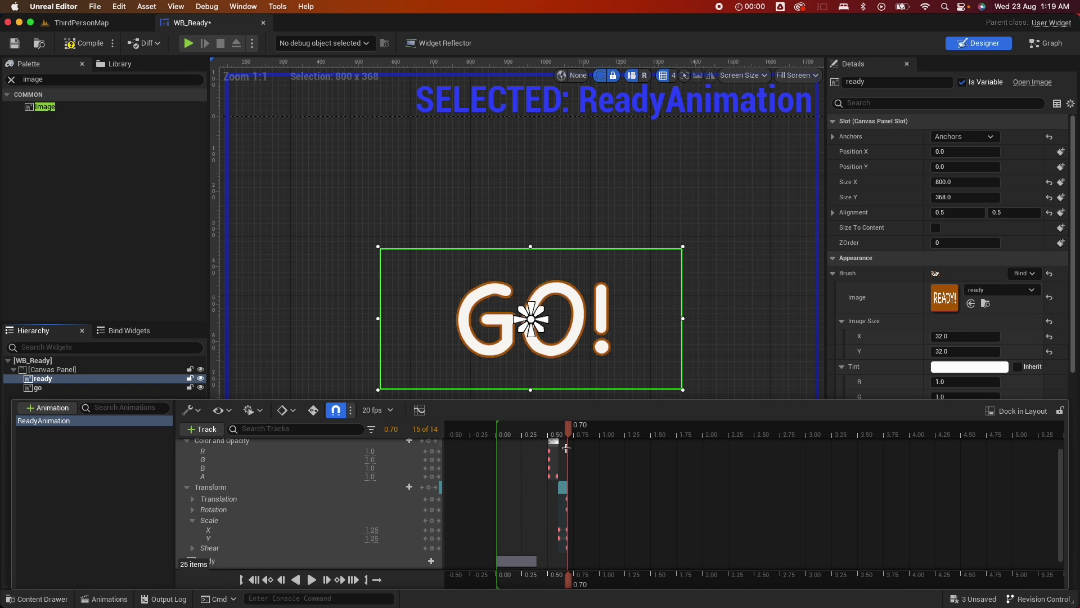
pyautogui.click(560, 434)
# Key go's Scale X and Y back to 1.0 at 0.80 seconds
pyautogui.moveTo(560, 434); pyautogui.dragTo(578, 434)
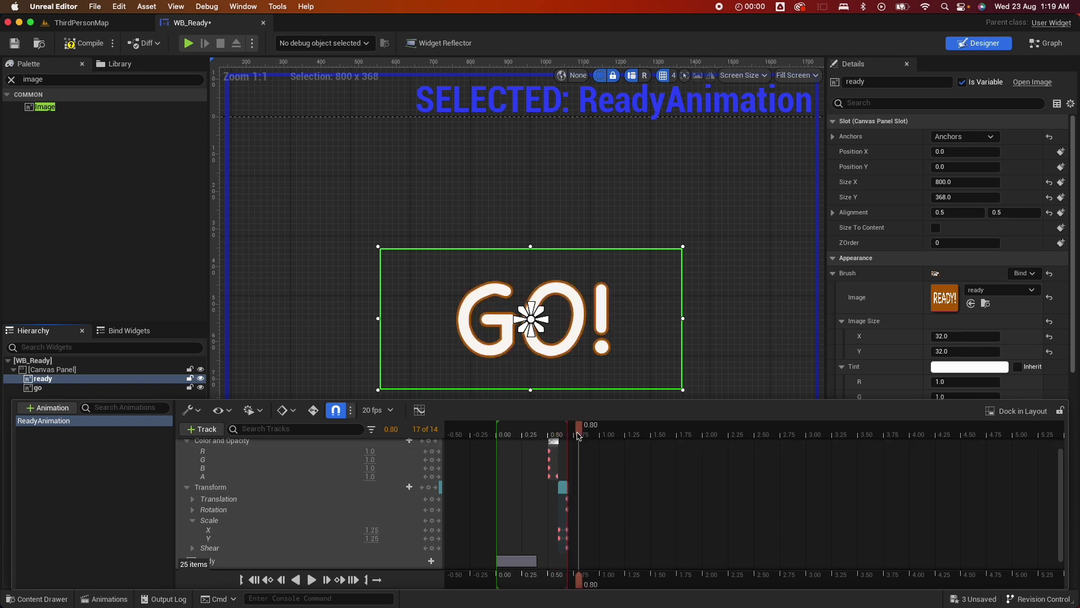
pyautogui.click(432, 539)
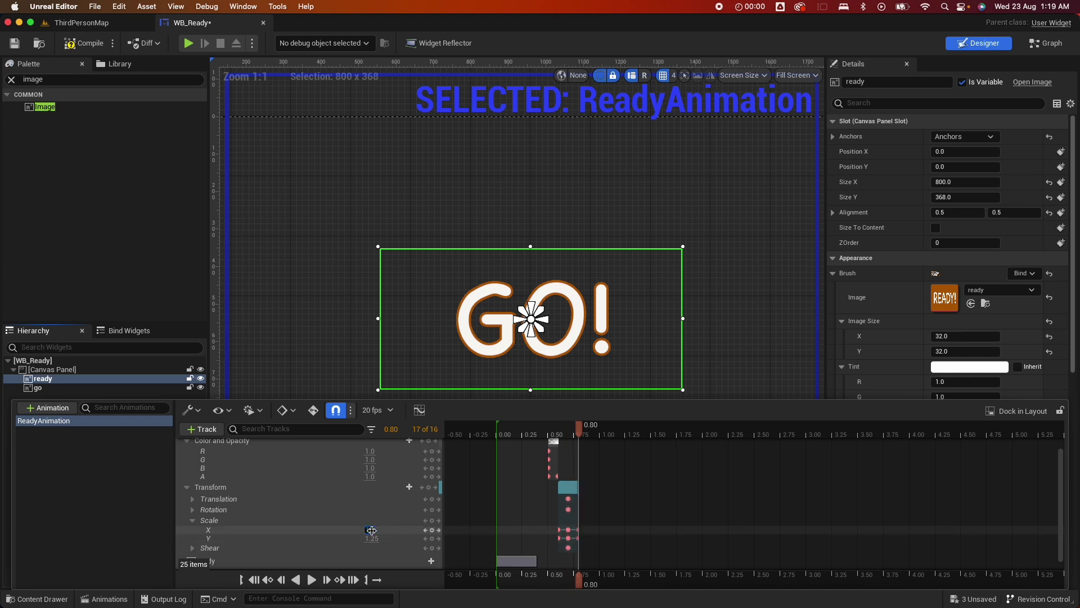
pyautogui.write('1')
pyautogui.click(373, 539)
pyautogui.write('1')
pyautogui.press('Return')
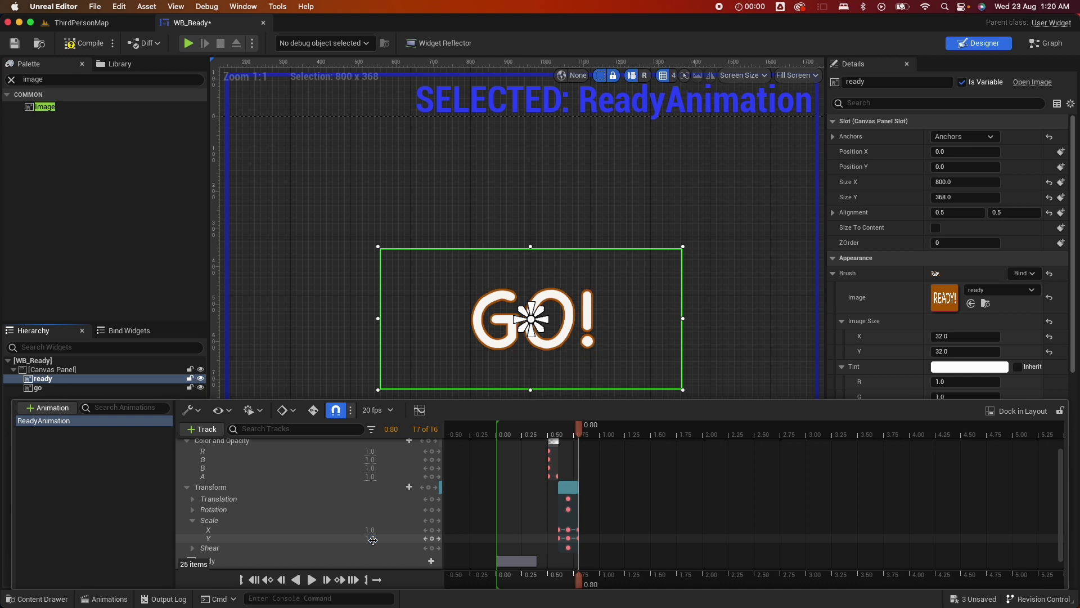
# Key go's opacity at 0.95 and full opacity at 0.80
pyautogui.moveTo(582, 431); pyautogui.dragTo(593, 431)
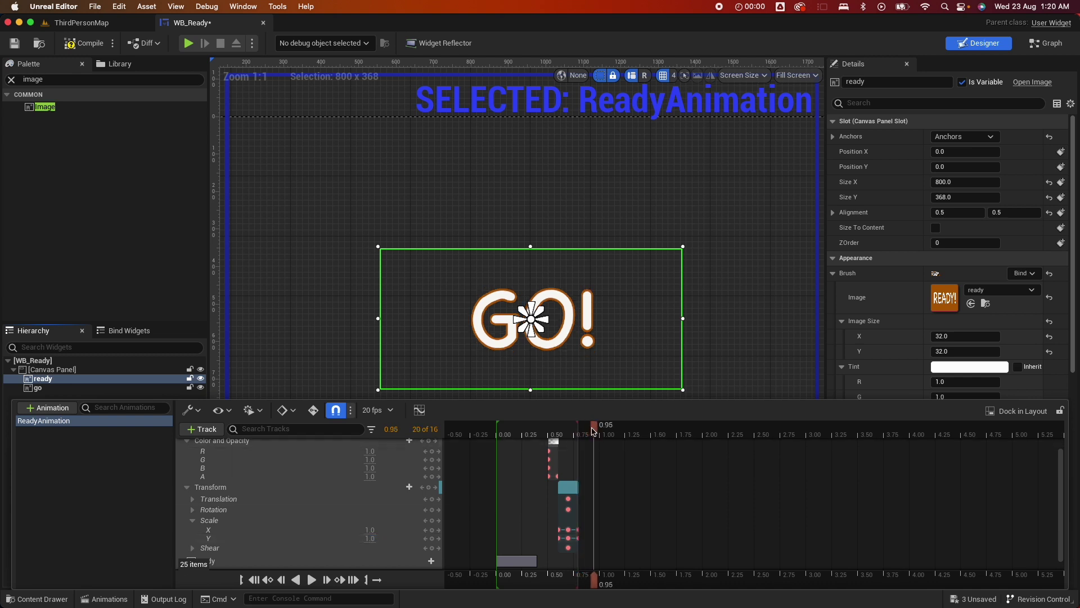
pyautogui.click(433, 477)
pyautogui.moveTo(597, 429); pyautogui.dragTo(579, 436)
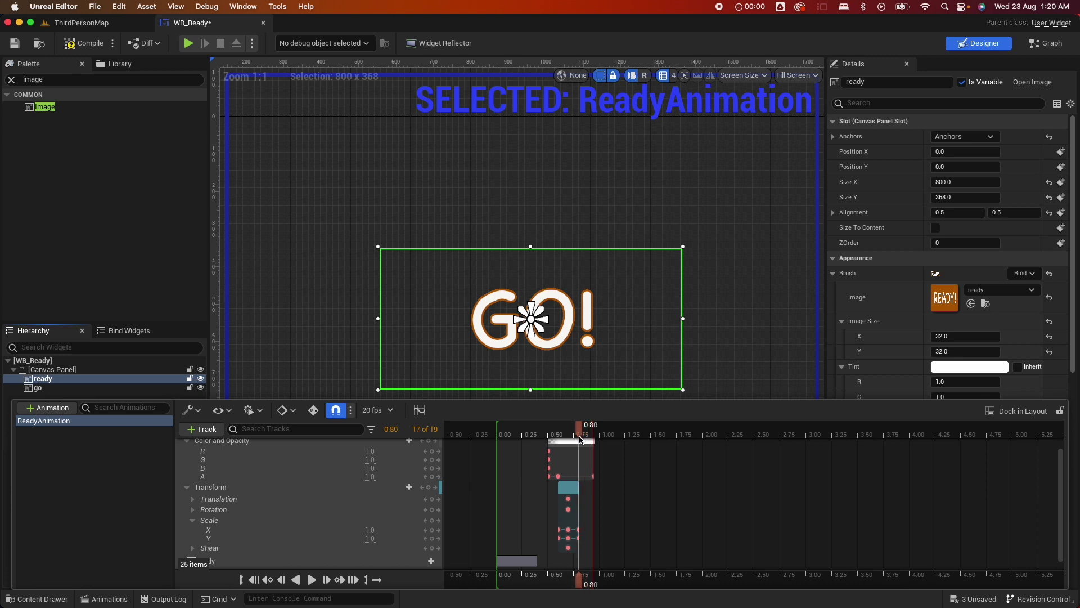
pyautogui.click(432, 476)
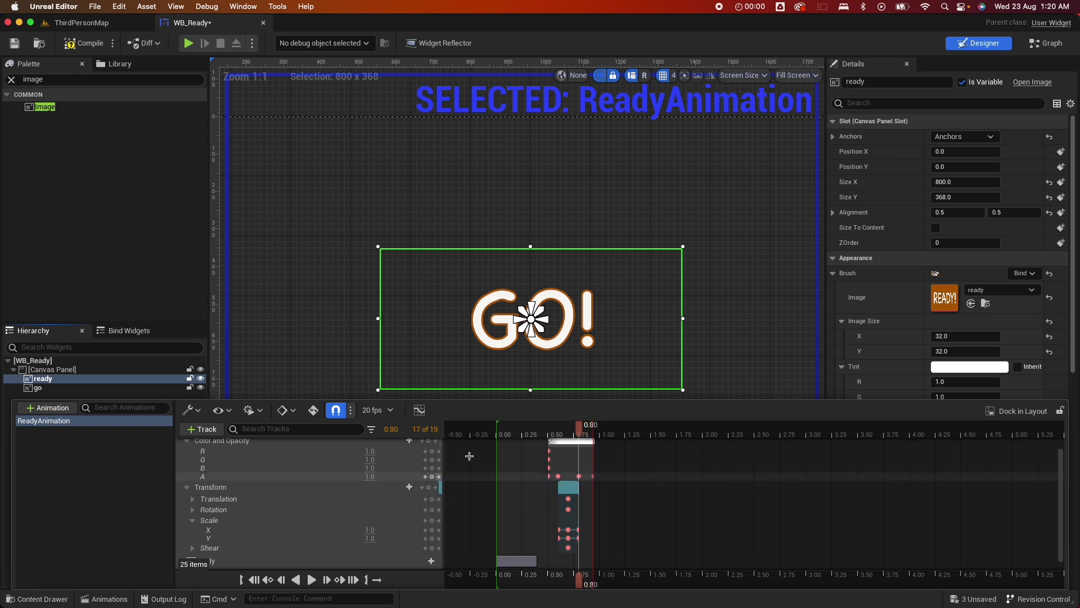
# Set go's alpha to 0.0 at 0.95, preview the animation, and save WB_Ready
pyautogui.moveTo(579, 427); pyautogui.dragTo(595, 428)
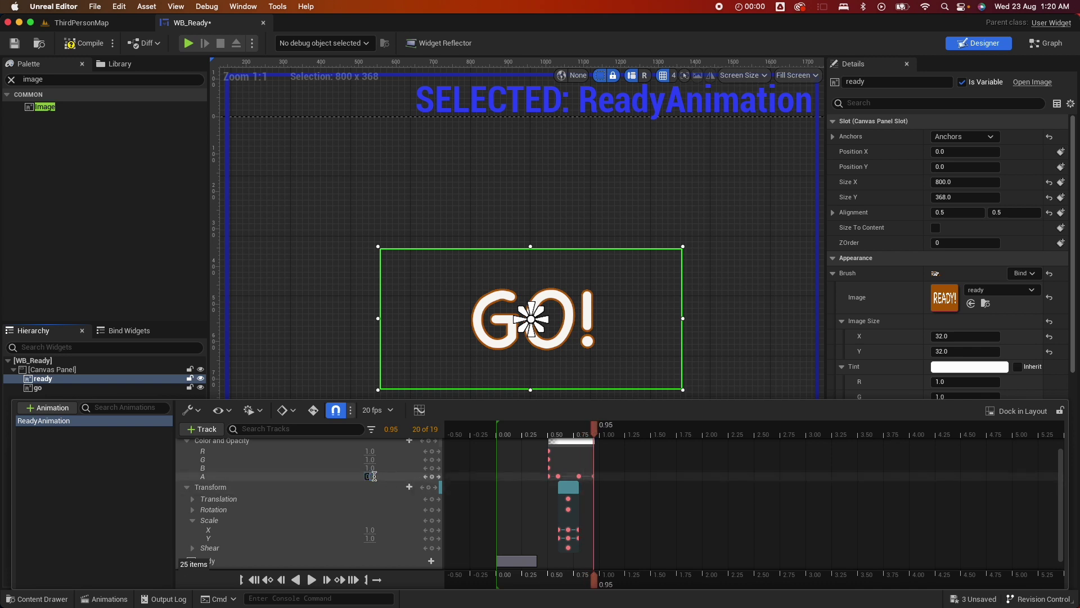
pyautogui.press('Return')
pyautogui.moveTo(597, 431); pyautogui.dragTo(501, 432)
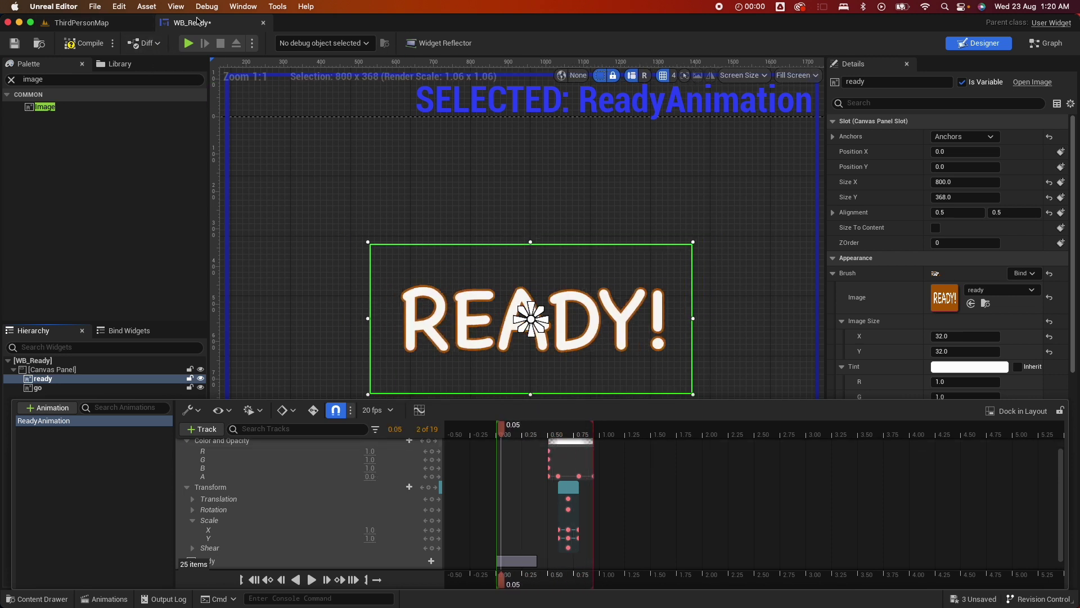
pyautogui.click(14, 45)
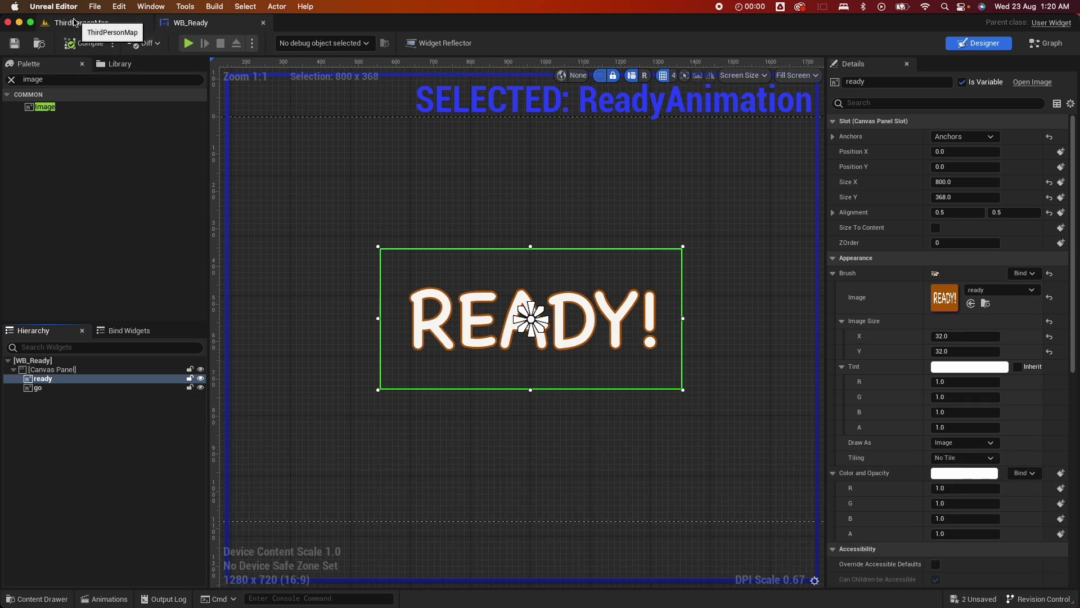
# Return to ThirdPersonMap and open its Level Blueprint
pyautogui.click(81, 22)
pyautogui.moveTo(426, 337); pyautogui.dragTo(419, 337)
pyautogui.click(185, 45)
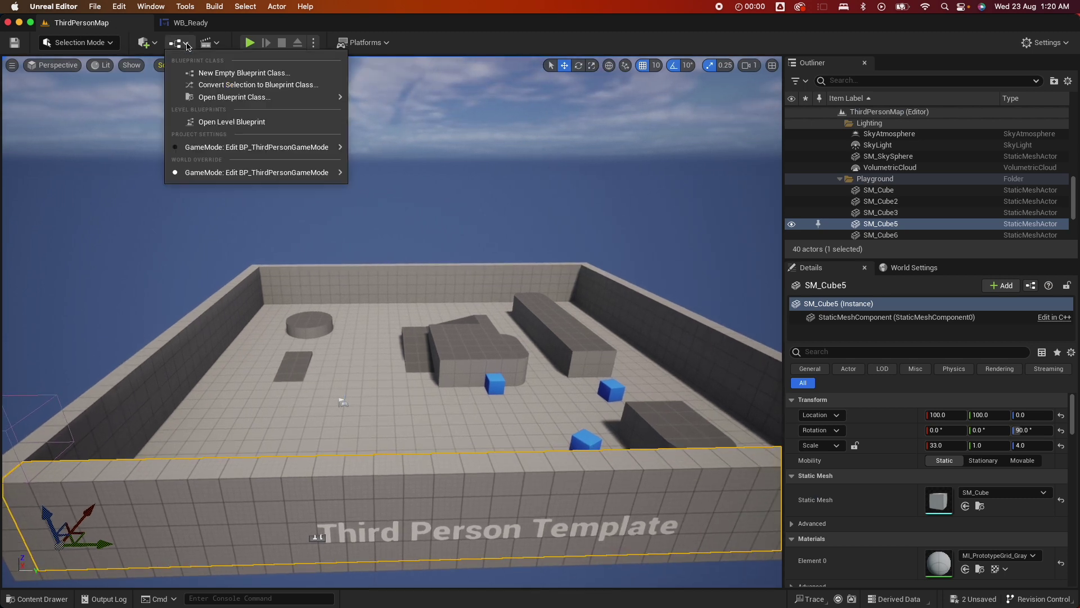
pyautogui.click(215, 122)
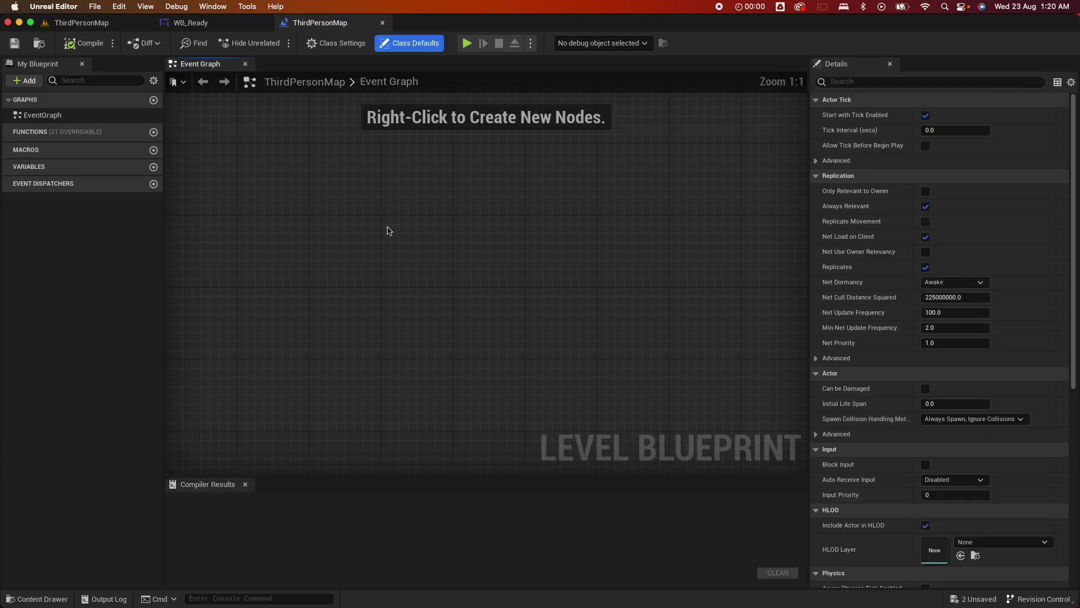
# Add Event BeginPlay feeding a Create Widget node with class WB_Ready
pyautogui.rightClick(355, 275)
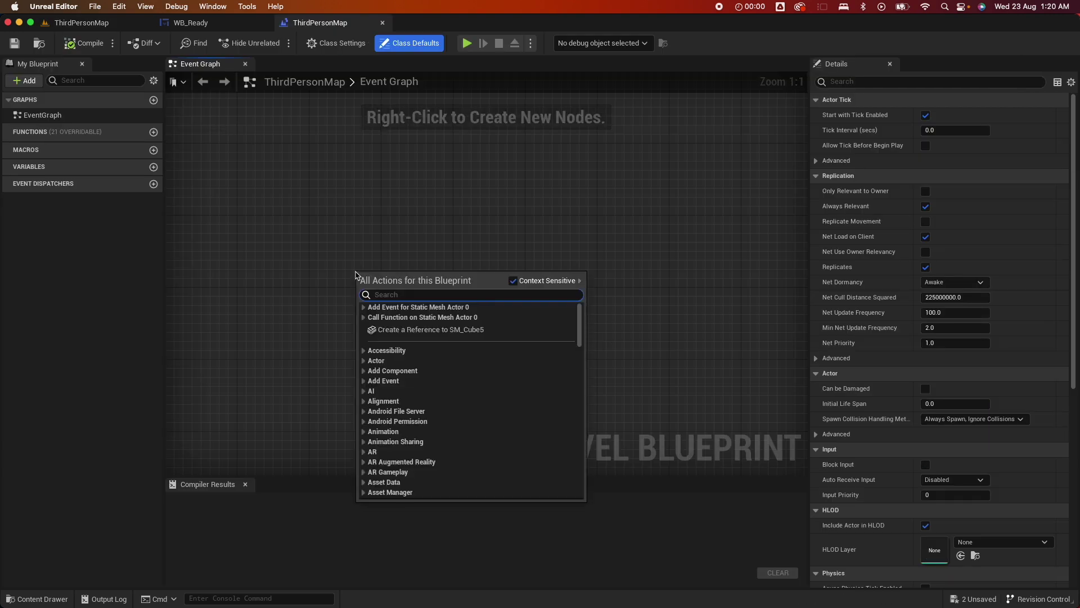
pyautogui.write('event be')
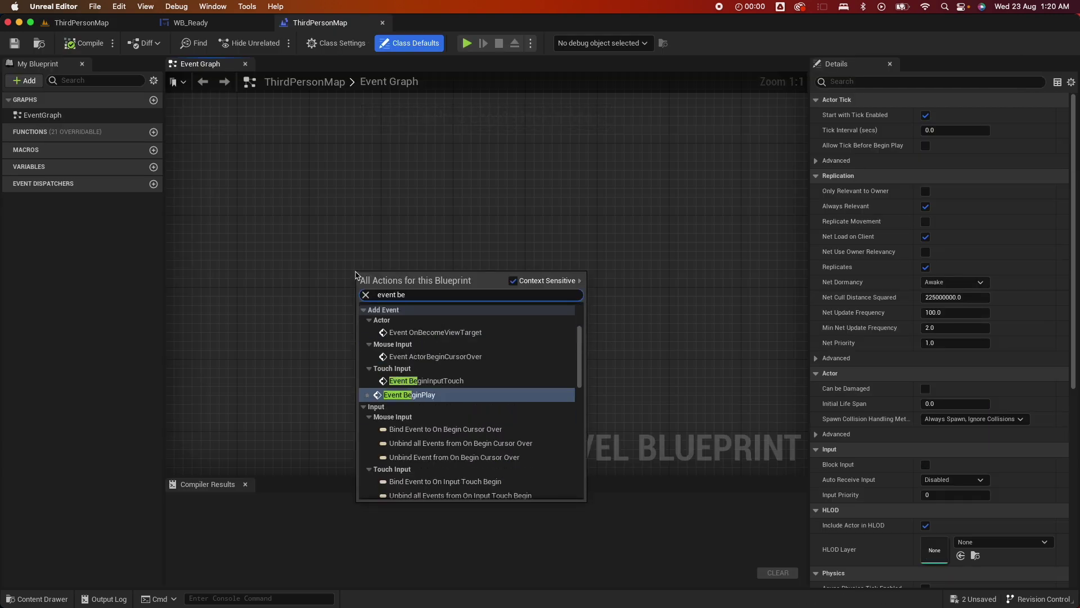
pyautogui.click(422, 395)
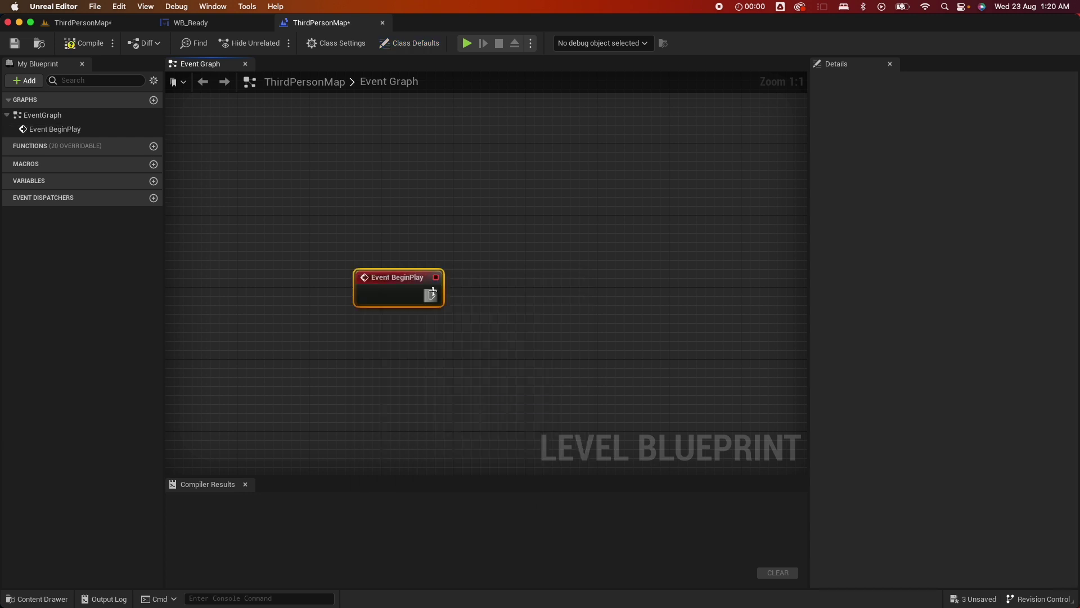
pyautogui.moveTo(432, 295); pyautogui.dragTo(502, 298)
pyautogui.write('reate')
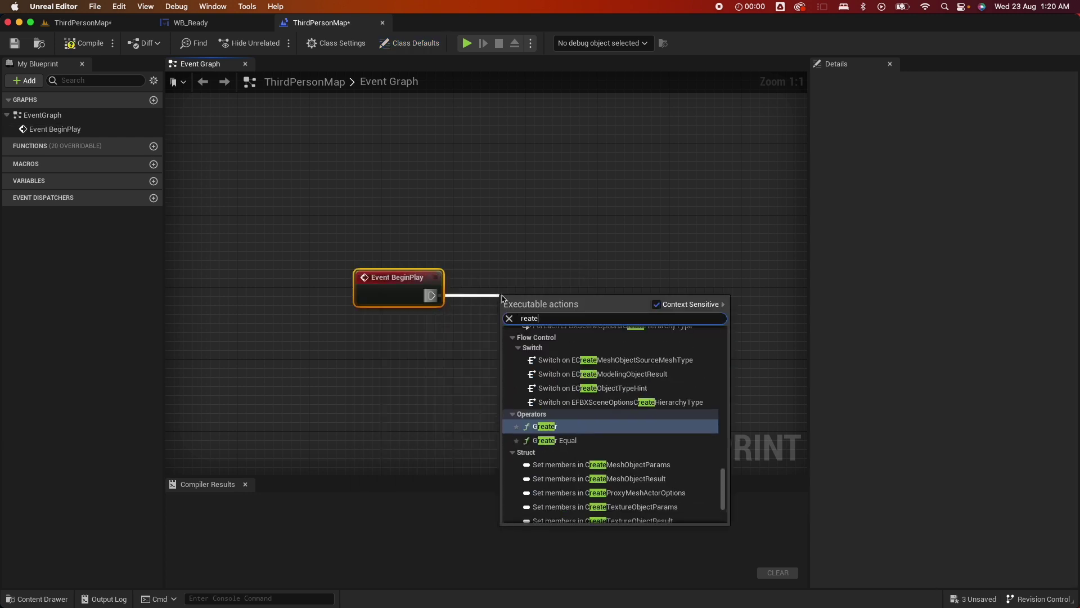
pyautogui.write(' wid')
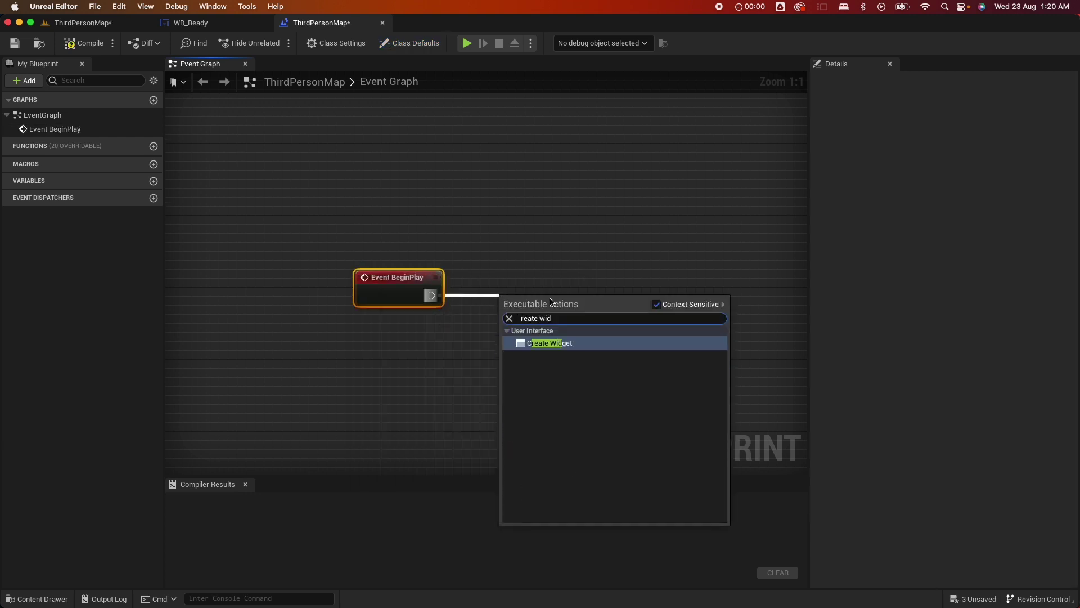
pyautogui.press('Return')
pyautogui.click(540, 339)
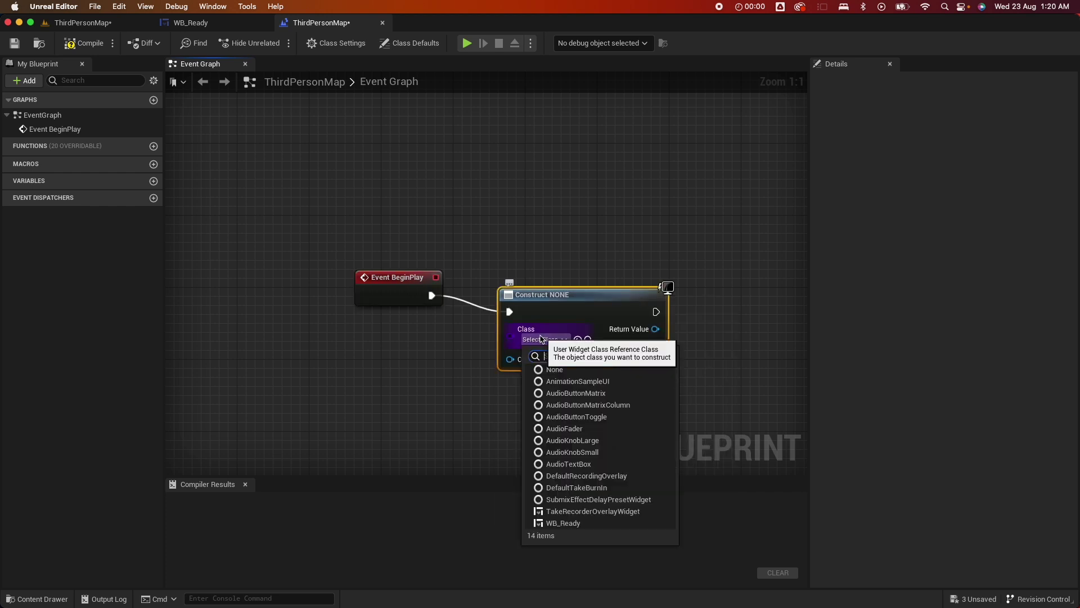
pyautogui.write('wb')
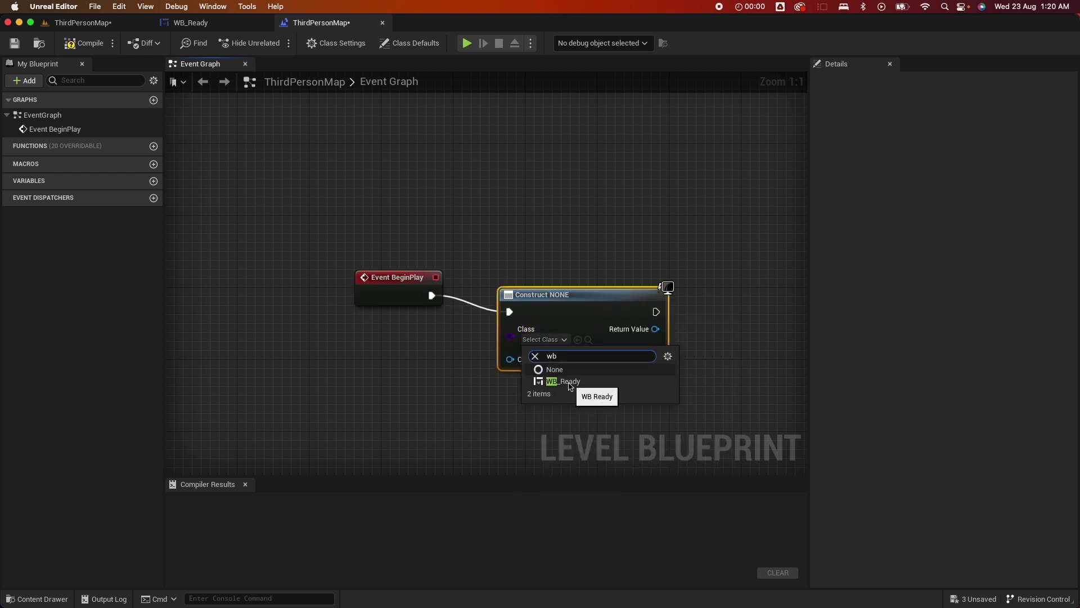
pyautogui.click(563, 381)
# Connect an Add to Viewport node to the created widget's return value
pyautogui.moveTo(655, 326); pyautogui.dragTo(495, 326, button='right')
pyautogui.moveTo(488, 329); pyautogui.dragTo(524, 333)
pyautogui.write('add to vi')
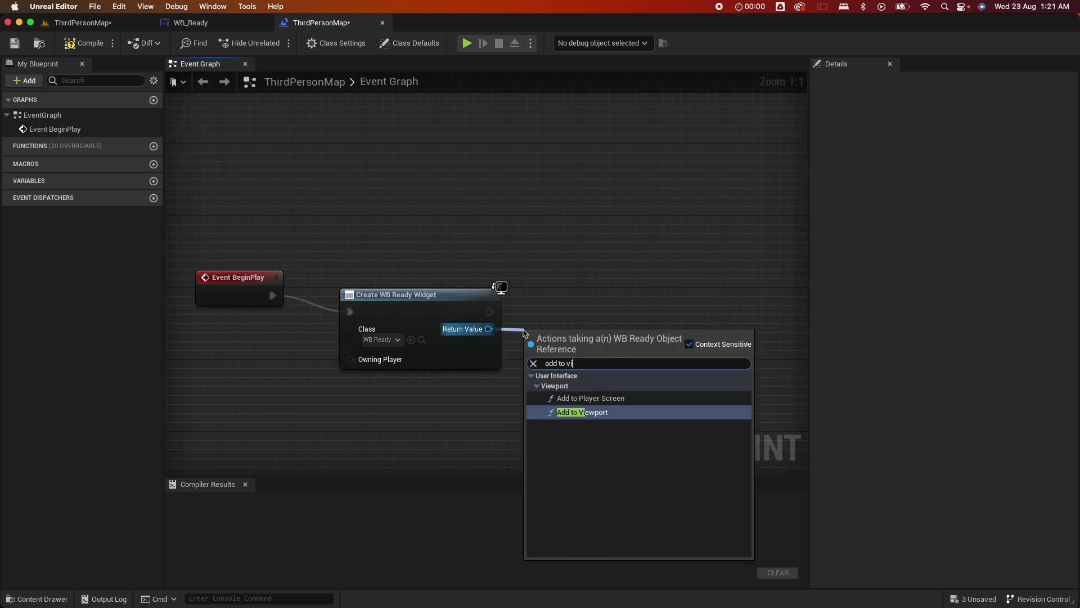
pyautogui.click(585, 415)
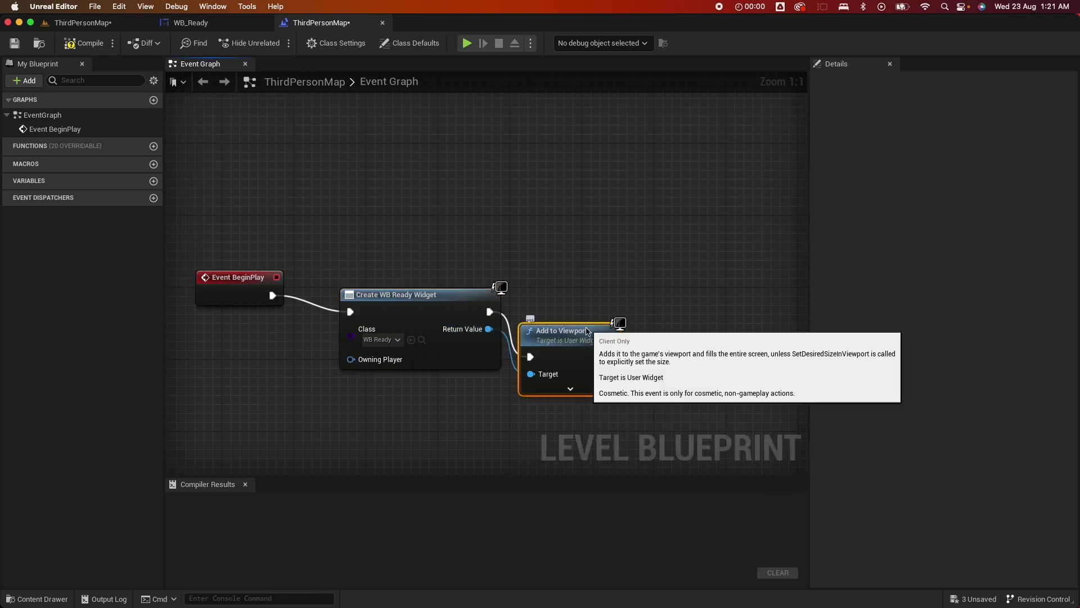
pyautogui.moveTo(569, 325); pyautogui.dragTo(593, 285)
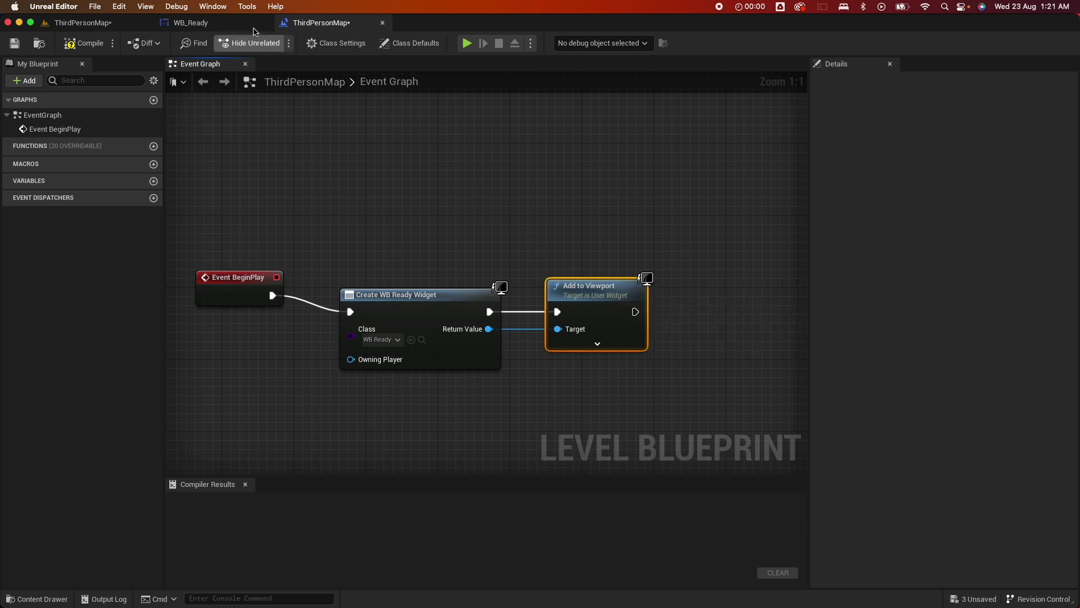
# Check the ReadyAnimation variable's type in WB_Ready's event graph
pyautogui.click(217, 22)
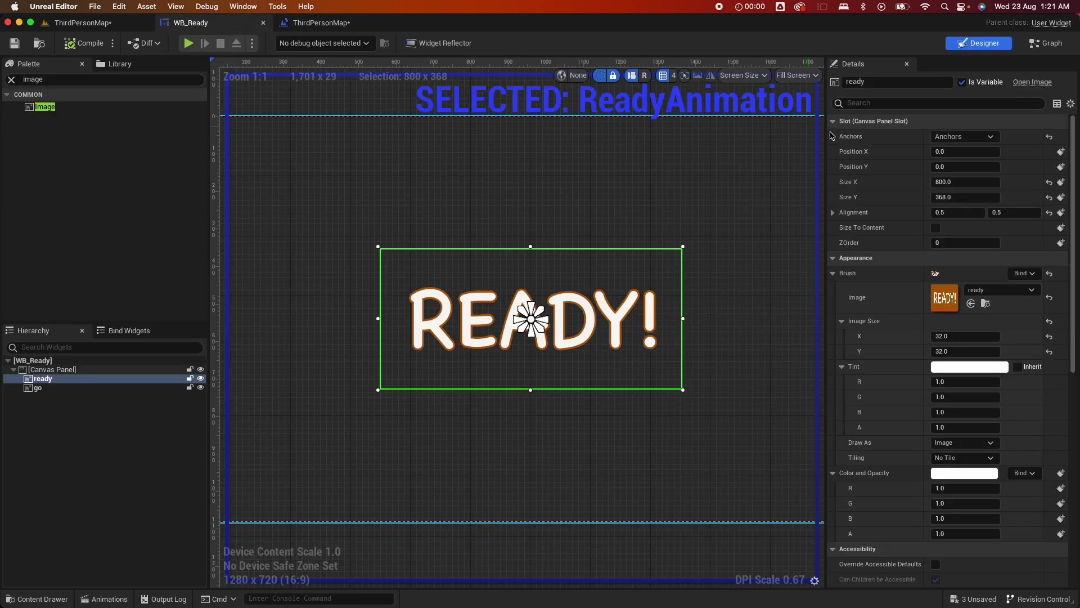
pyautogui.click(1044, 44)
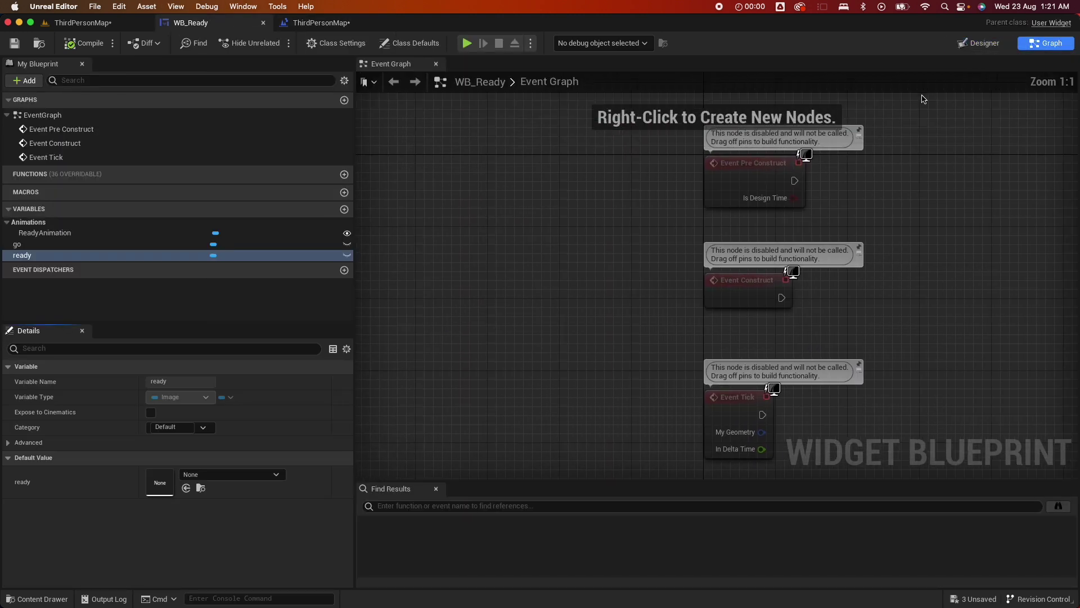
pyautogui.click(54, 234)
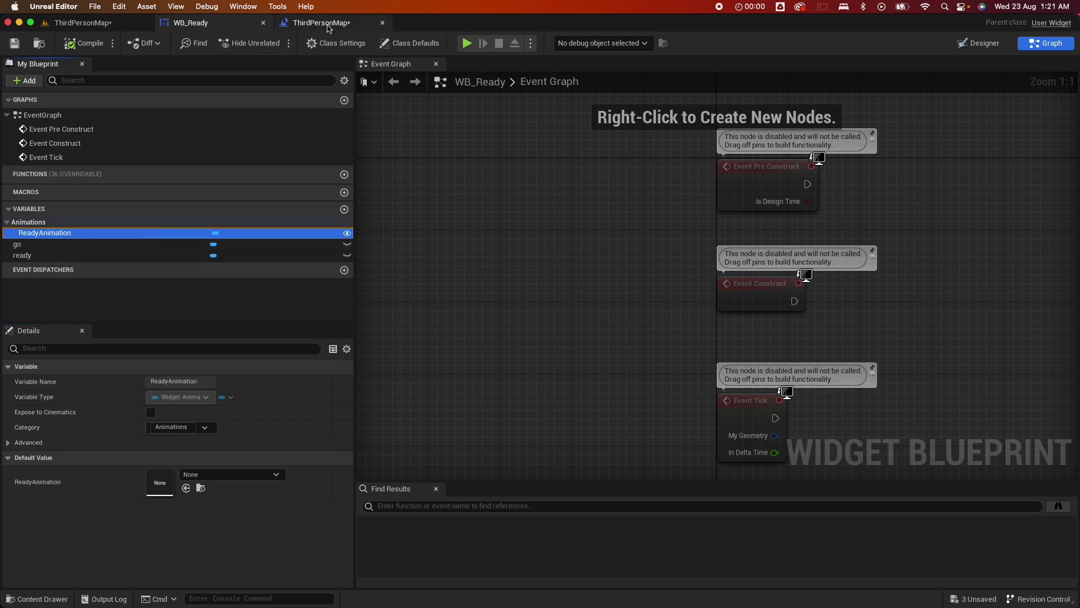
# Add a Get ReadyAnimation from the widget feeding a Play Animation node
pyautogui.moveTo(489, 328); pyautogui.dragTo(582, 410)
pyautogui.write('get read')
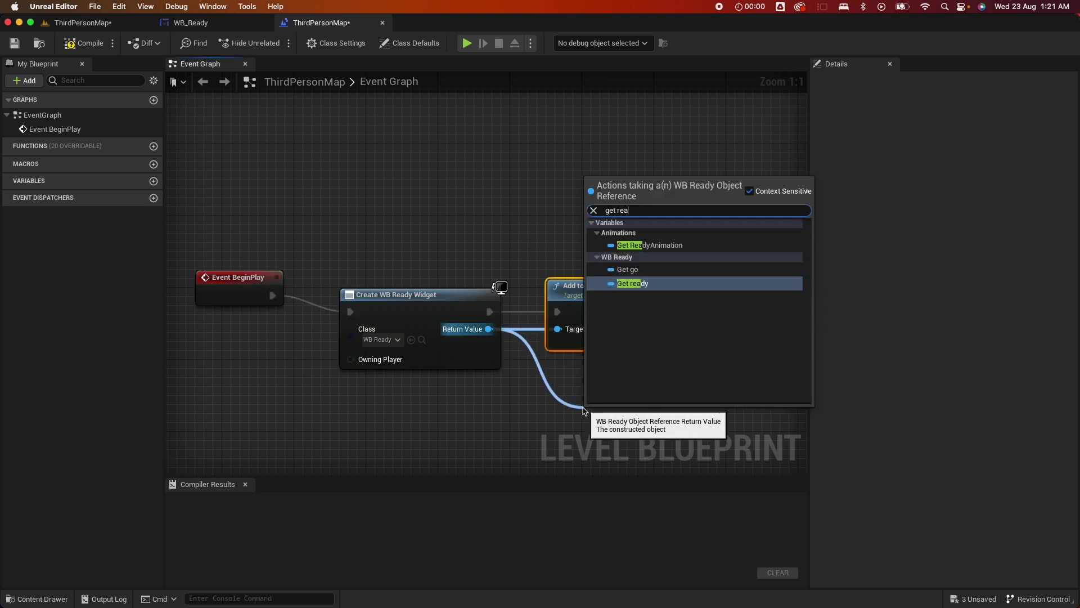
pyautogui.click(653, 244)
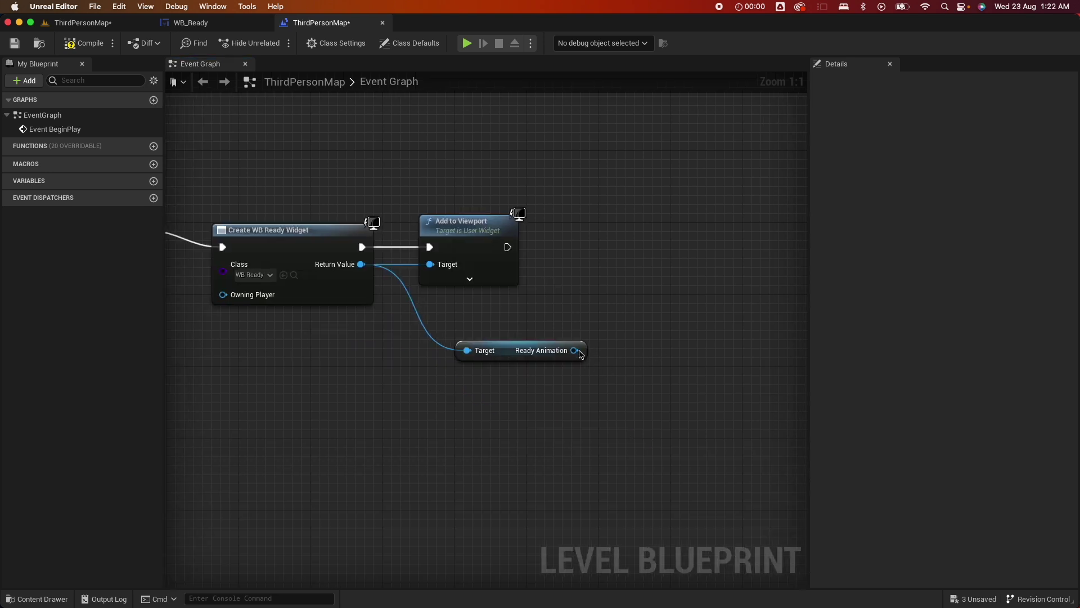
pyautogui.moveTo(580, 353); pyautogui.dragTo(625, 291)
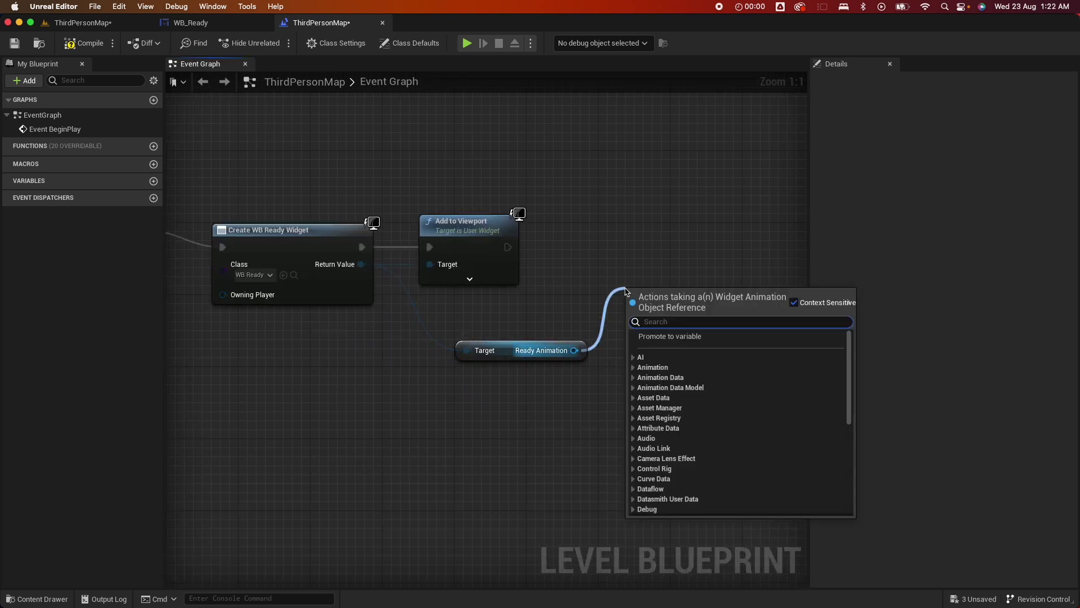
pyautogui.write('play anim')
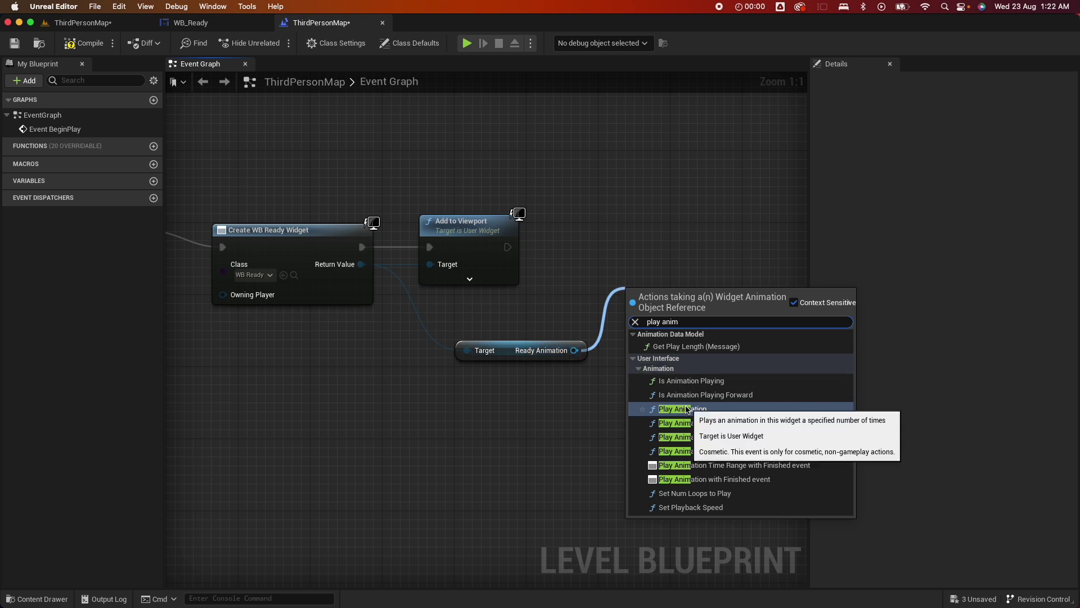
pyautogui.click(689, 408)
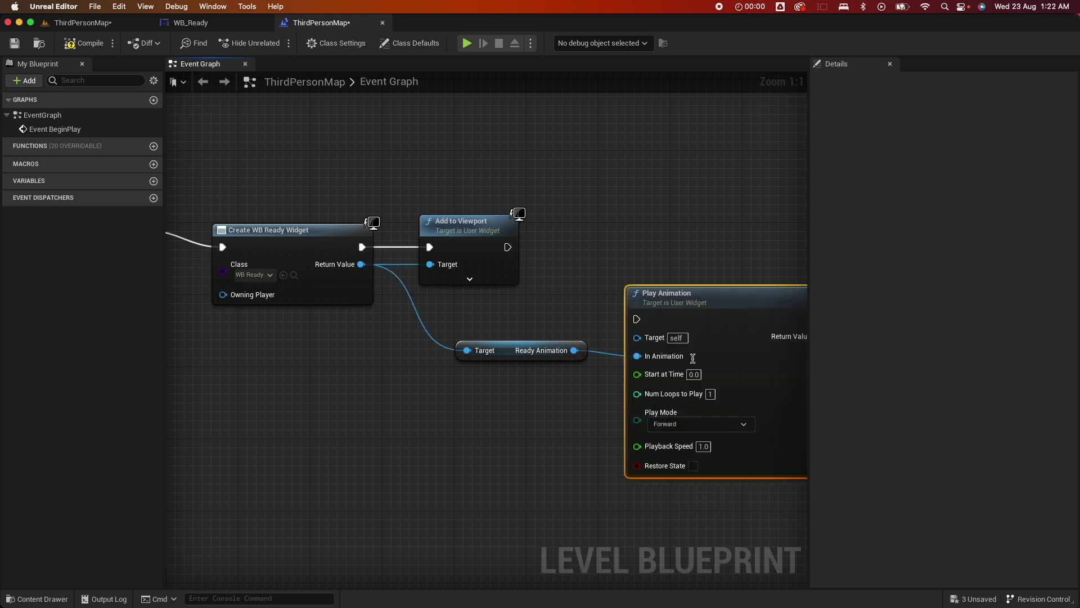
pyautogui.moveTo(698, 296); pyautogui.dragTo(698, 215)
# Run Play Animation after Add to Viewport, targeting the widget, with tidy reroute points
pyautogui.moveTo(507, 246); pyautogui.dragTo(636, 238)
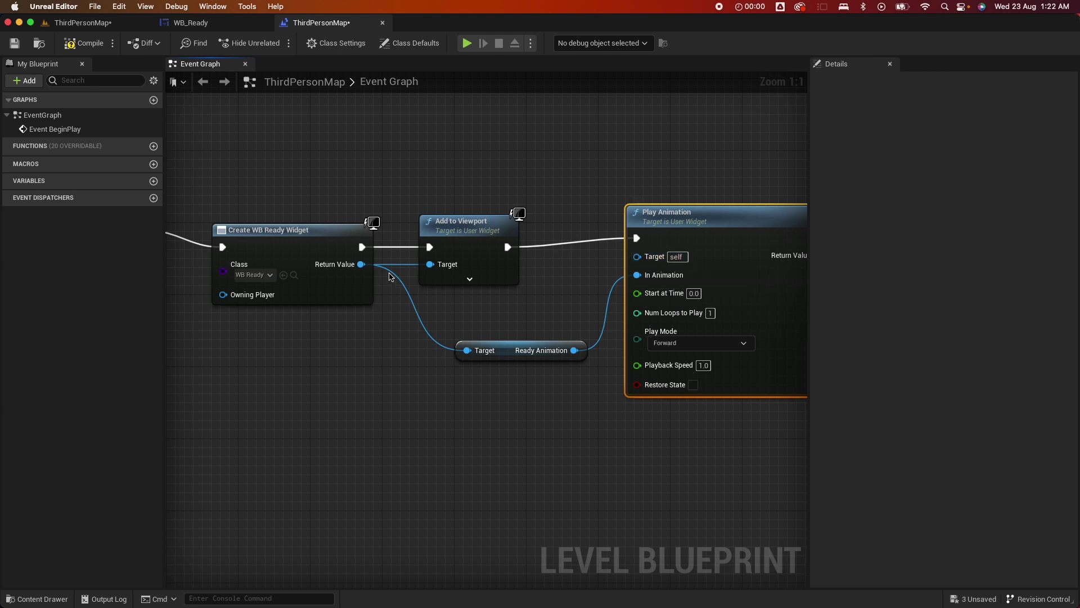
pyautogui.moveTo(363, 264); pyautogui.dragTo(559, 304)
pyautogui.doubleClick(576, 258)
pyautogui.doubleClick(524, 298)
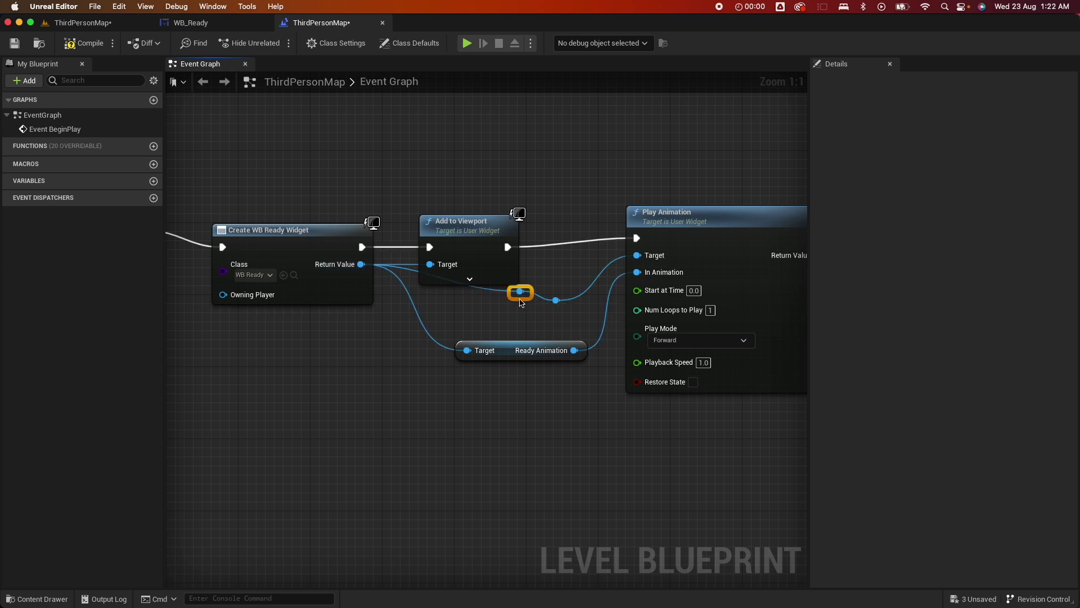
pyautogui.moveTo(519, 292); pyautogui.dragTo(439, 300)
pyautogui.moveTo(484, 350); pyautogui.dragTo(457, 350)
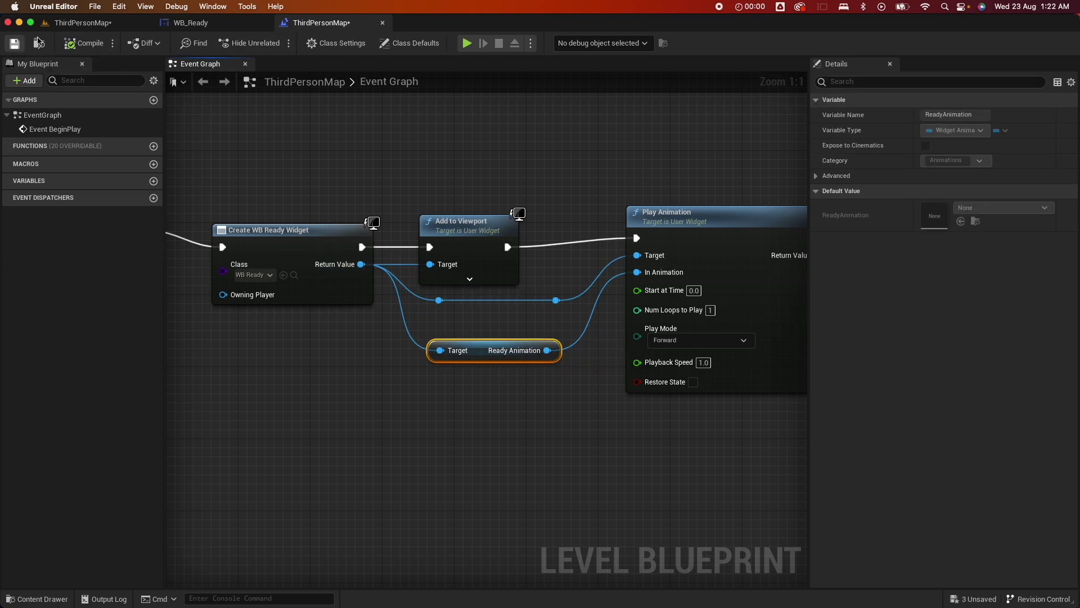
pyautogui.click(99, 24)
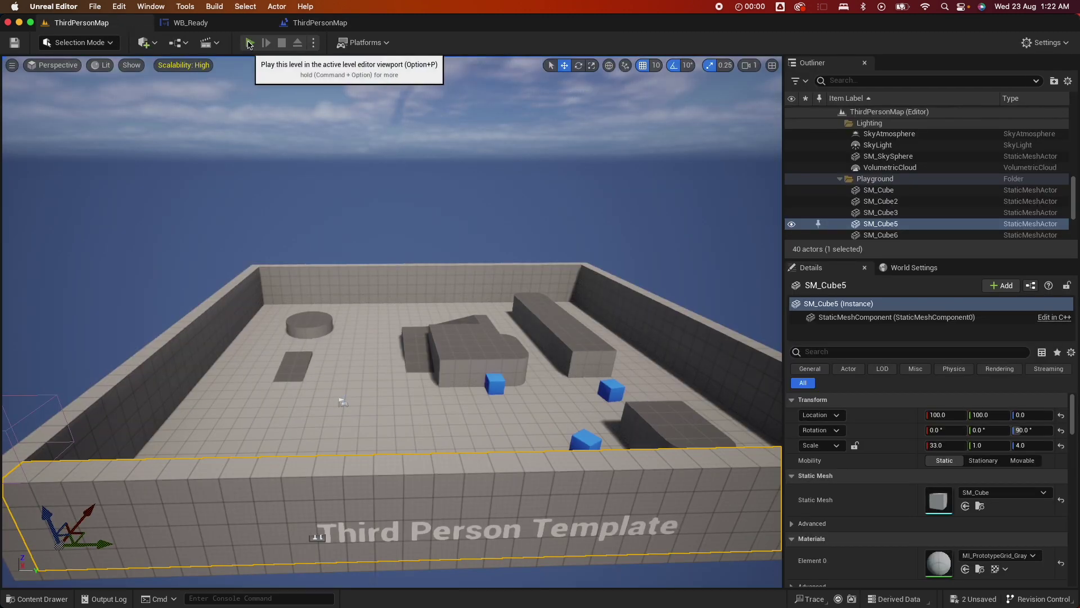
# Play ThirdPersonMap to watch READY! appear, then stop the session with Esc
pyautogui.click(249, 42)
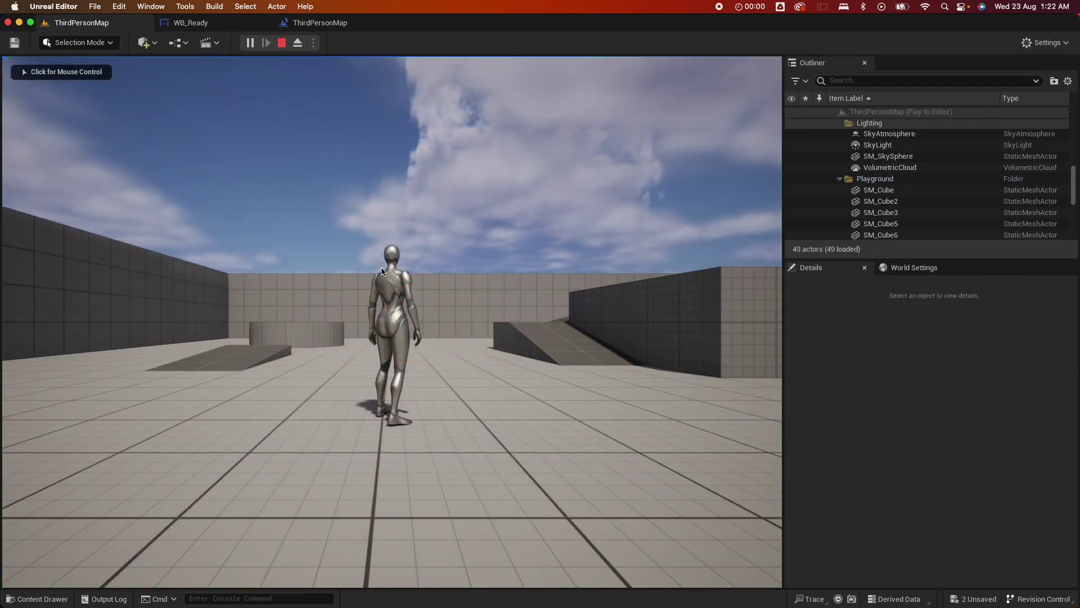
pyautogui.press('Escape')
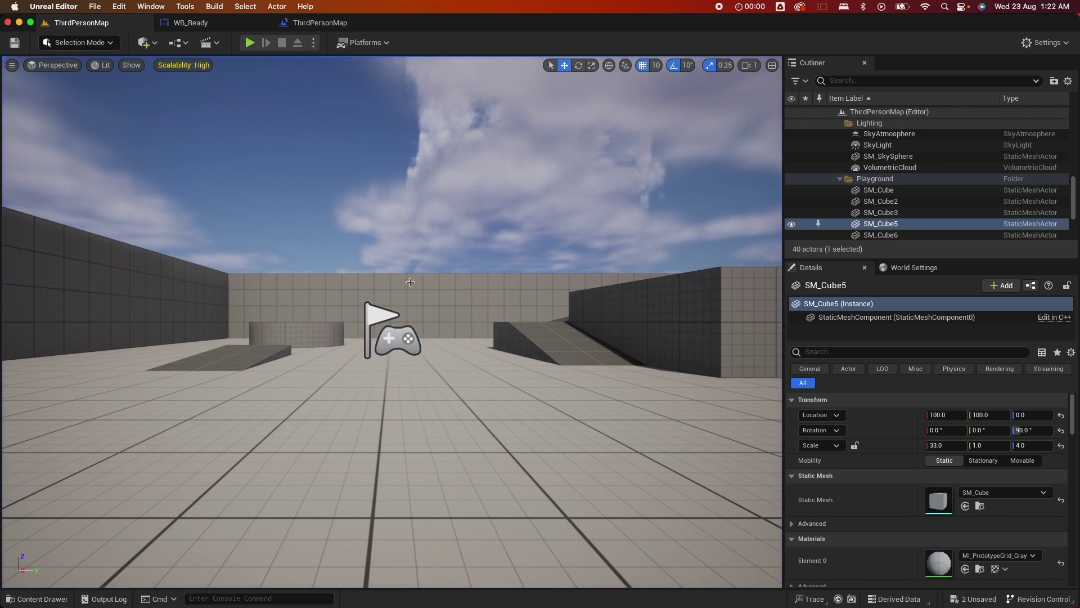